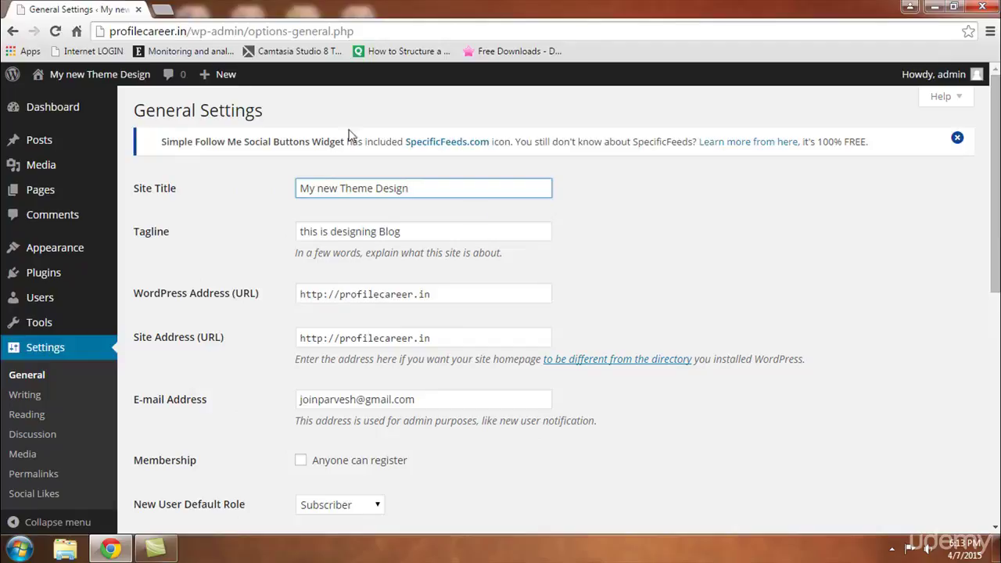
Open the site's front page in a new tab and compare its title and tagline with the general settings
mouse_move(70, 74)
right_click(64, 101)
left_click(121, 111)
left_click(222, 10)
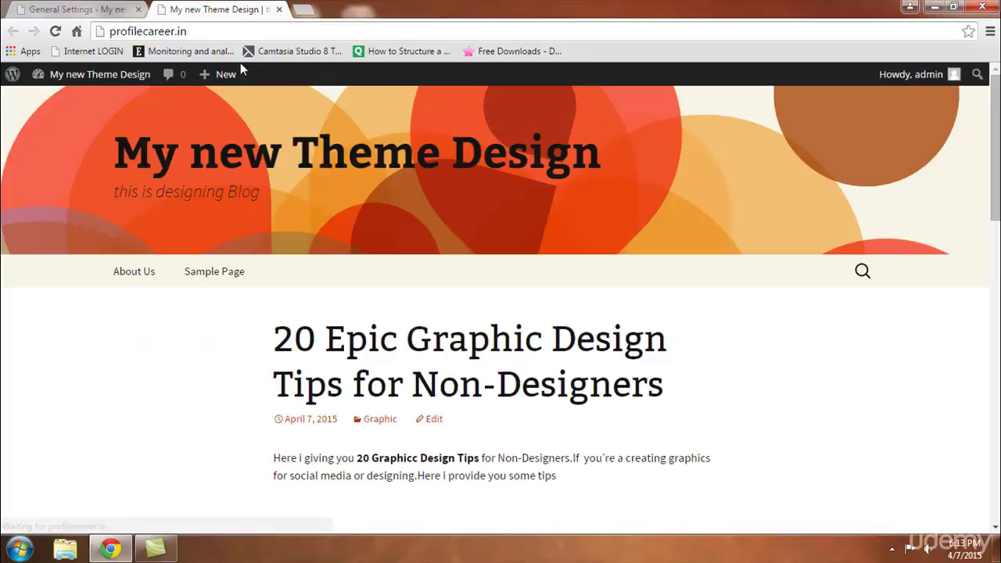
mouse_move(243, 72)
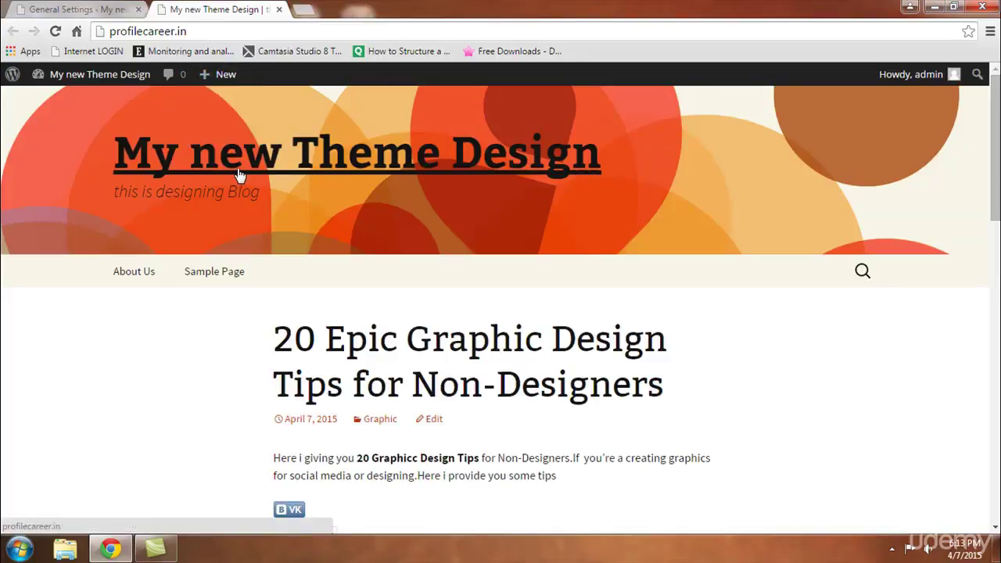
left_click(74, 11)
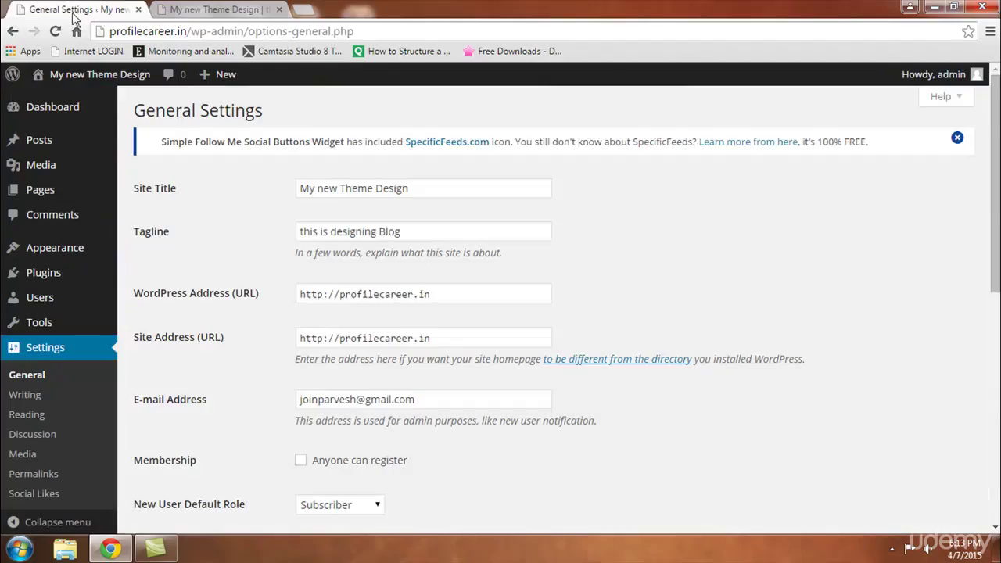
left_click(219, 9)
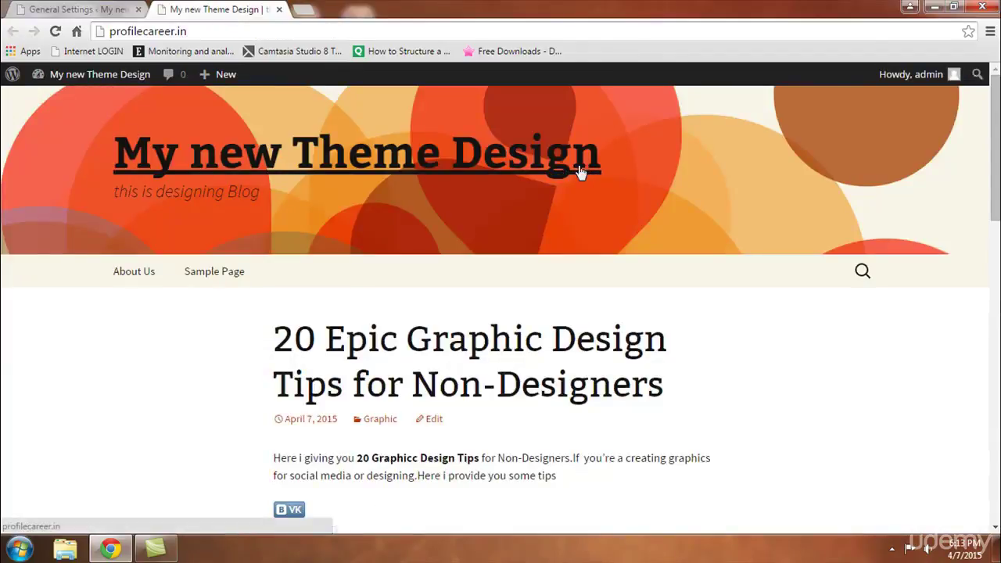
Replace the site title in the general settings with "Hi eveyone"
left_click(110, 11)
double_click(439, 188)
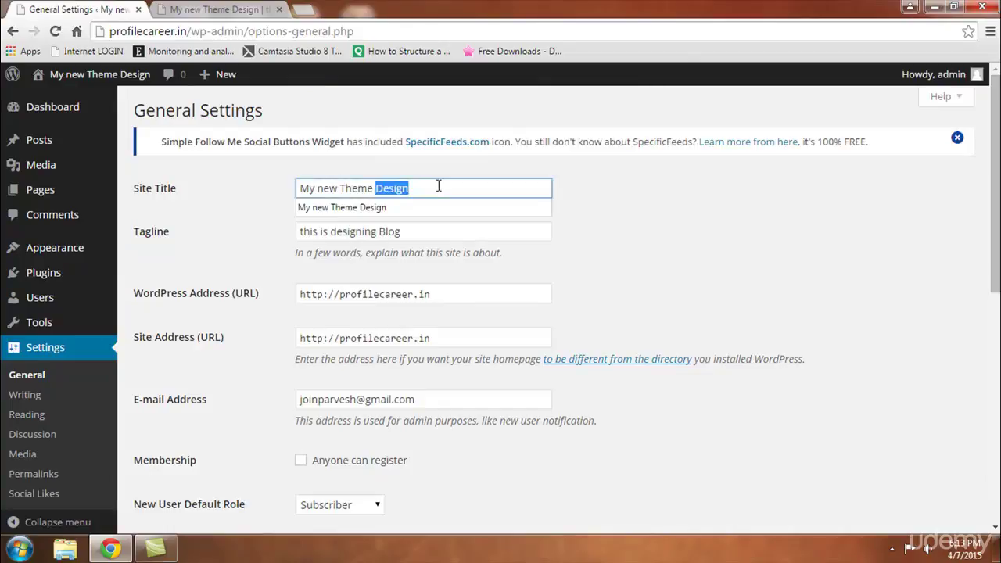
key("Home")
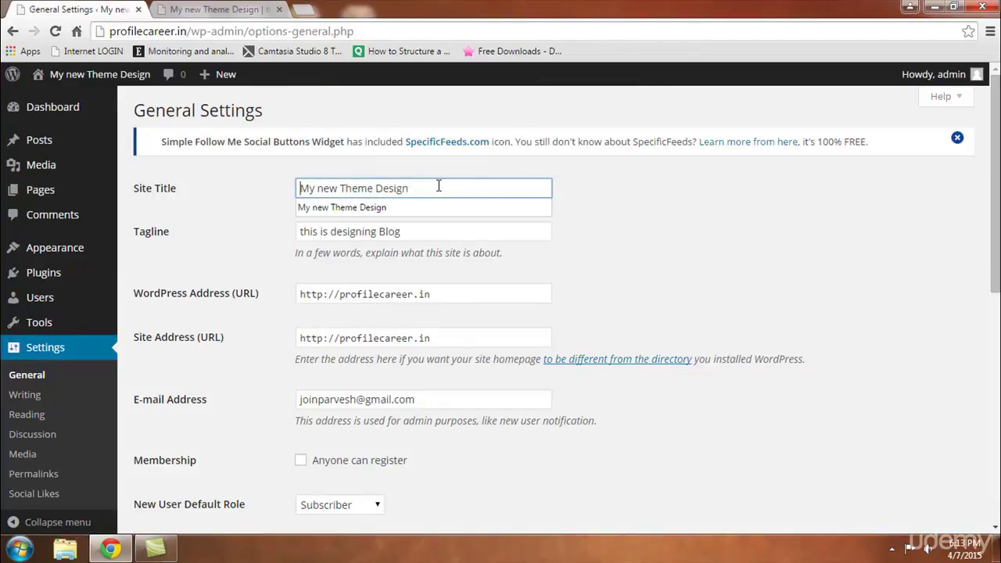
type("Hi evey")
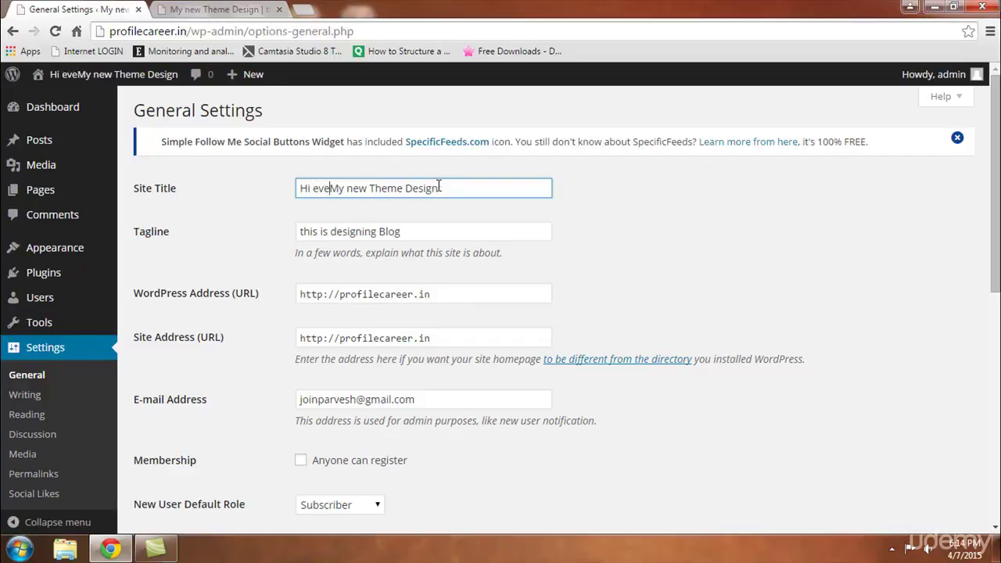
type("one")
key("shift+End")
key("Delete")
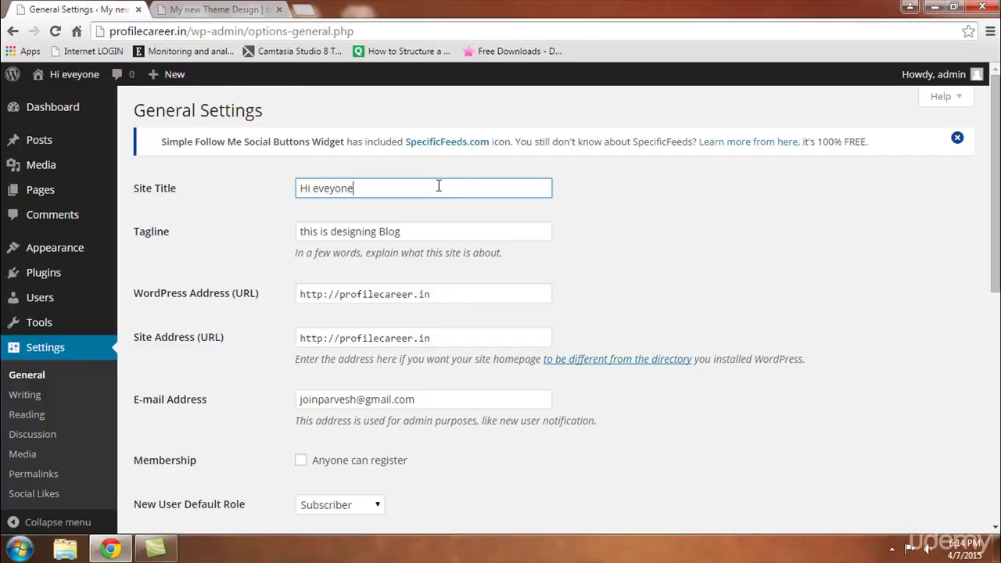
Replace the tagline with "This is change" and save the general settings
left_click(435, 232)
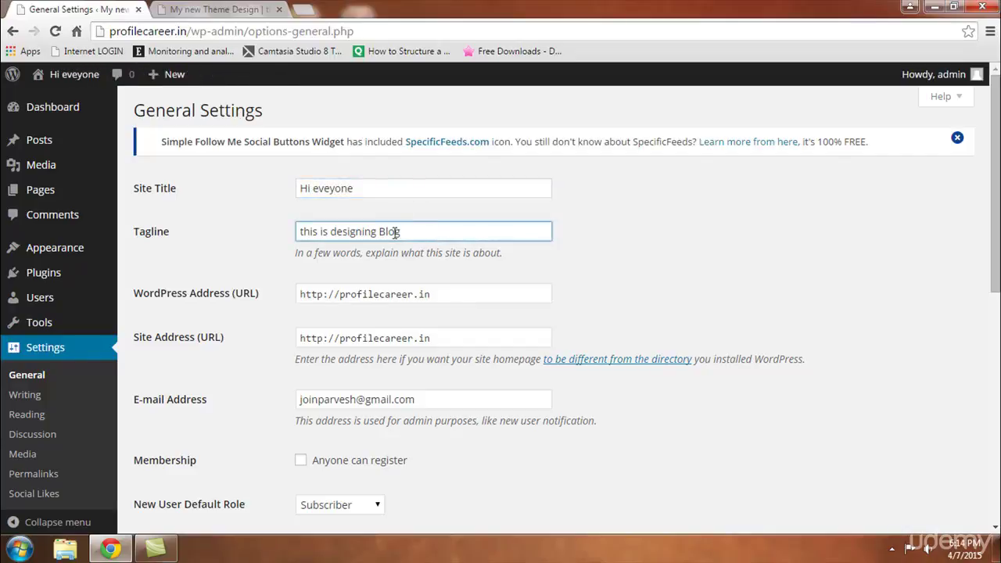
type("This is chnage")
key("shift+End")
key("Delete")
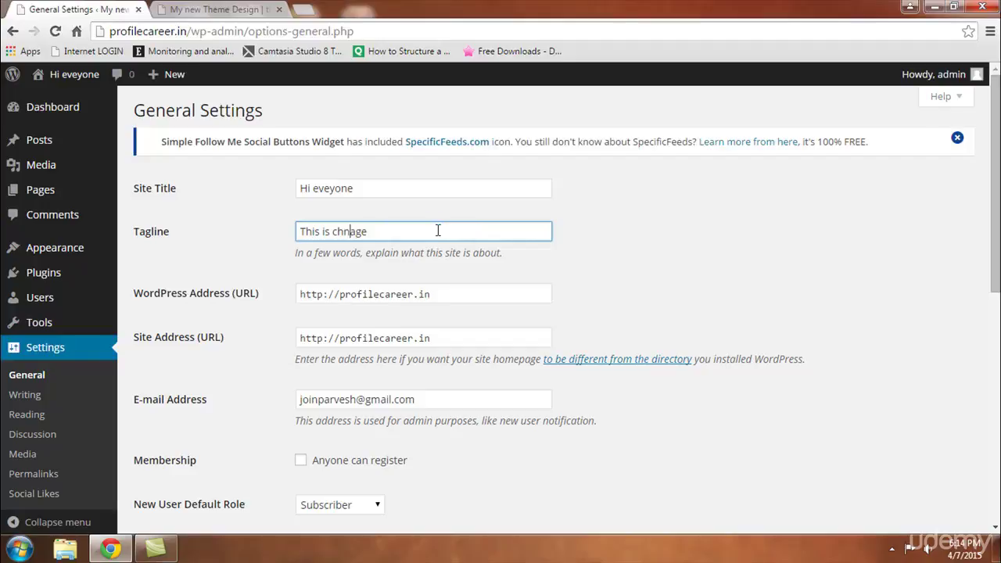
type("n")
left_click(711, 251)
scroll(617, 262, "down", 6)
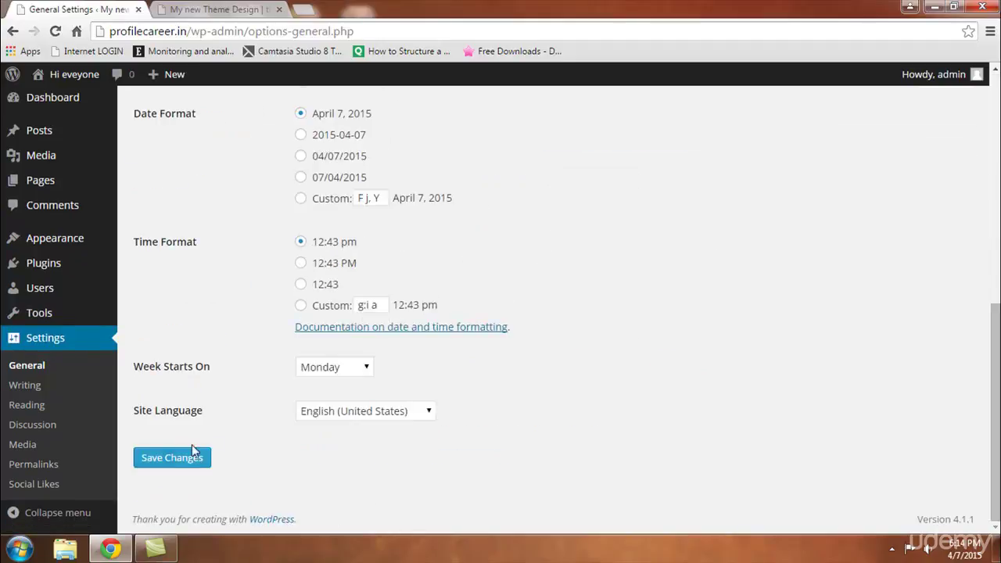
left_click(197, 458)
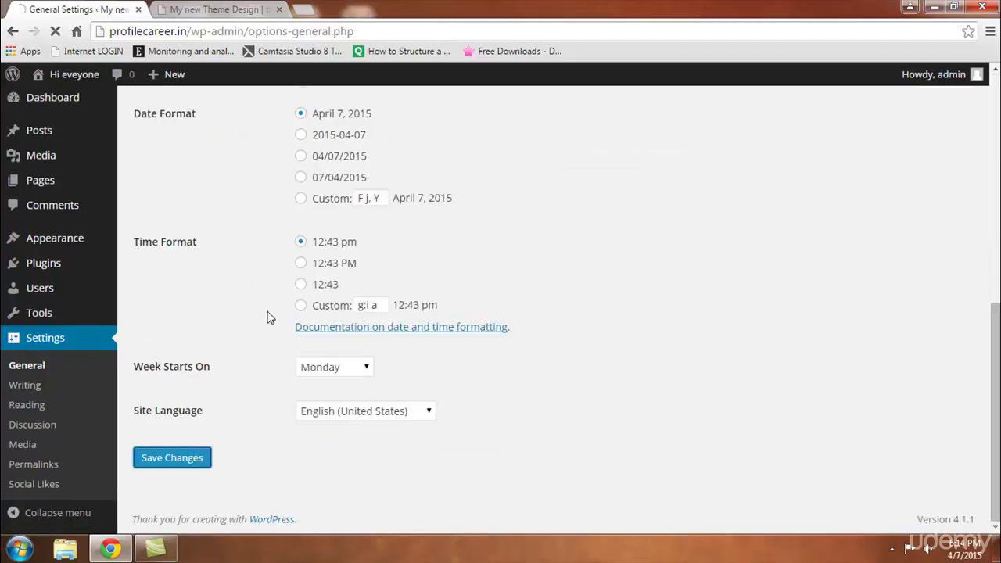
Reload the site's front page to check the title and tagline in the header
left_click(220, 13)
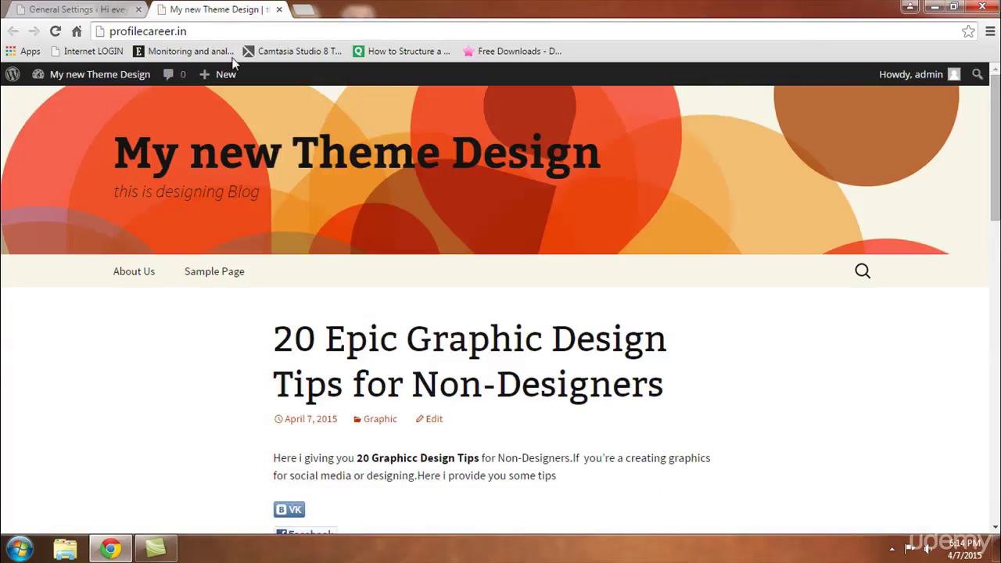
right_click(72, 199)
left_click(140, 239)
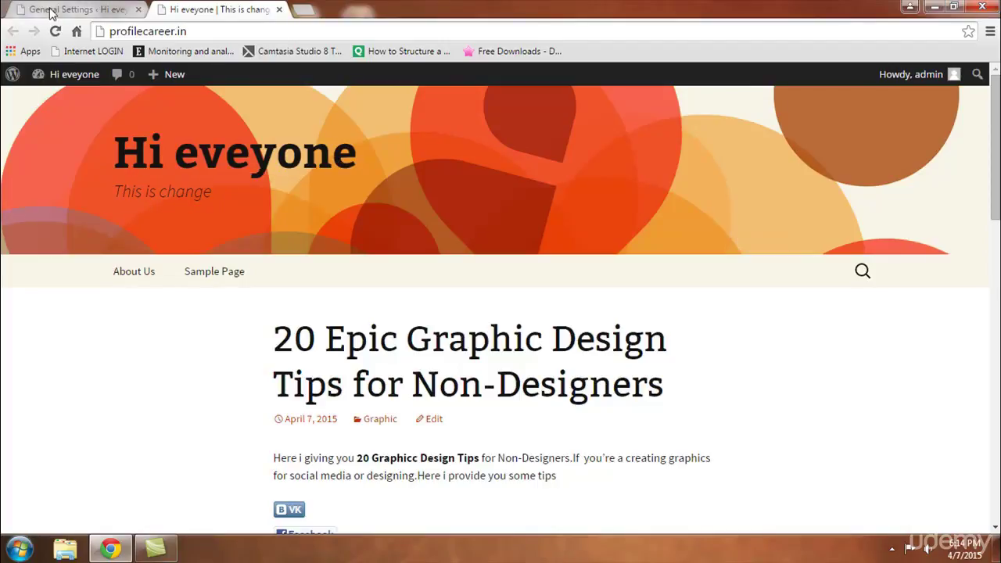
Return to the general settings and examine the WordPress address, site address and e-mail address fields
left_click(79, 10)
scroll(220, 249, "down", 2)
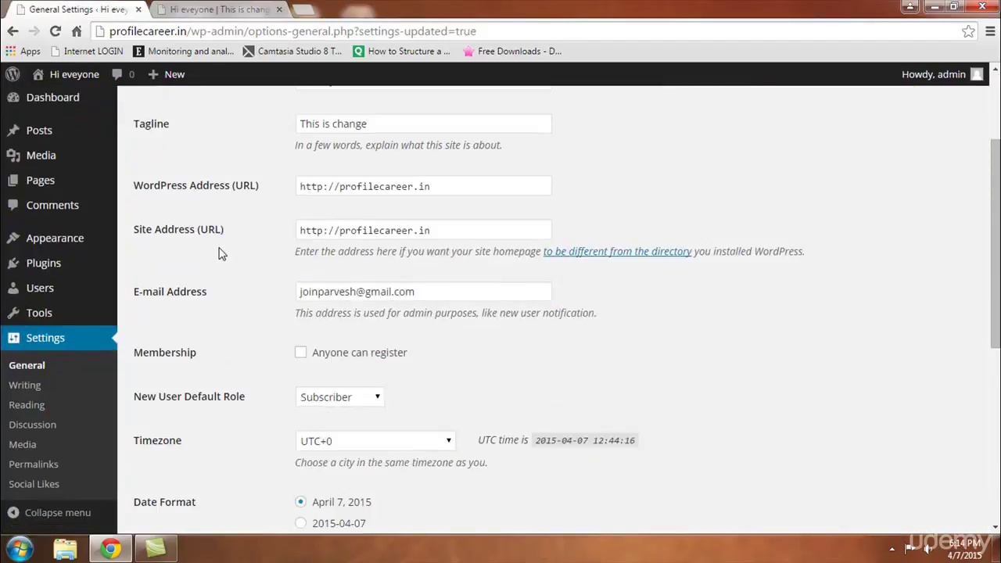
left_click(324, 188)
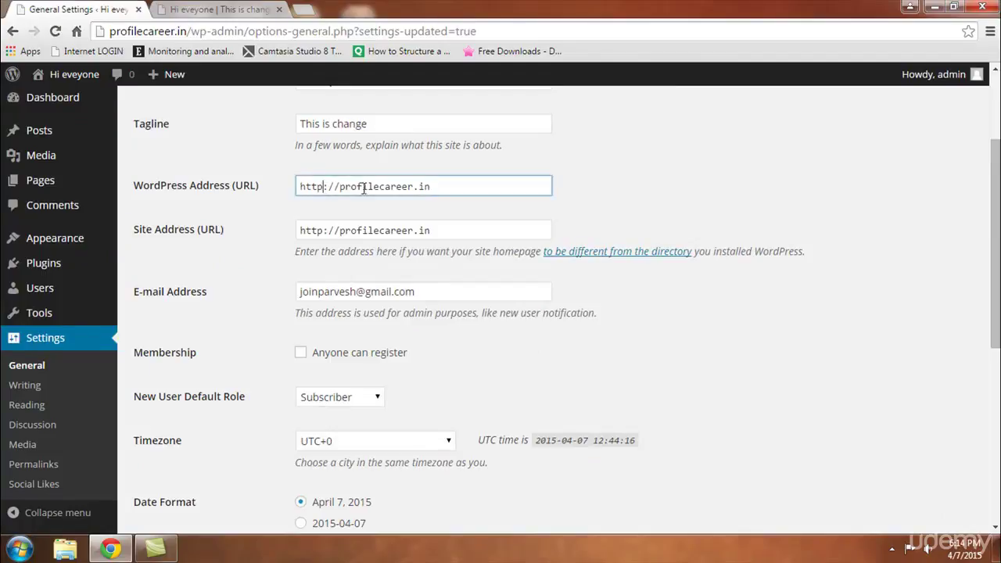
double_click(441, 188)
left_click(449, 187)
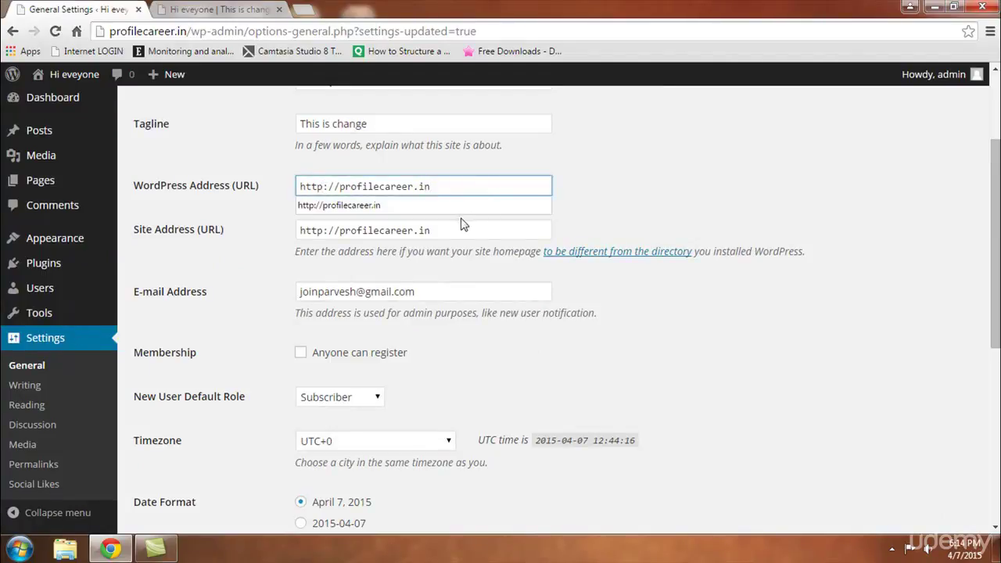
left_click(264, 166)
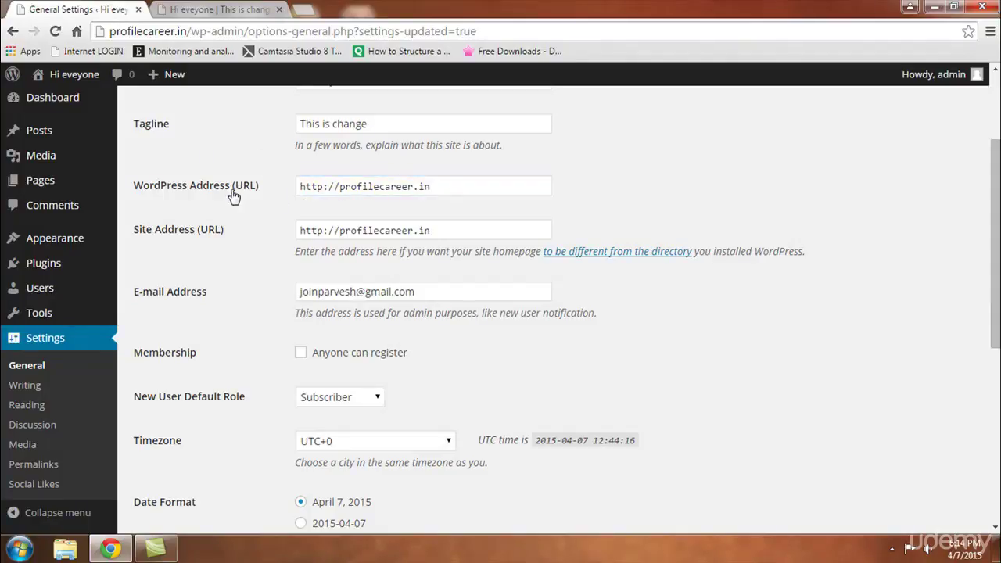
triple_click(302, 229)
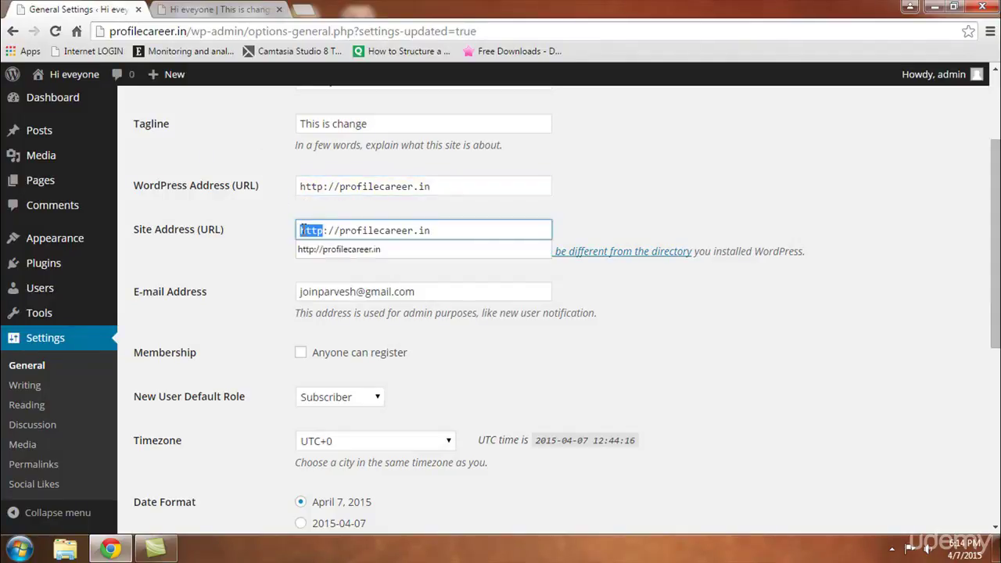
left_click(358, 235)
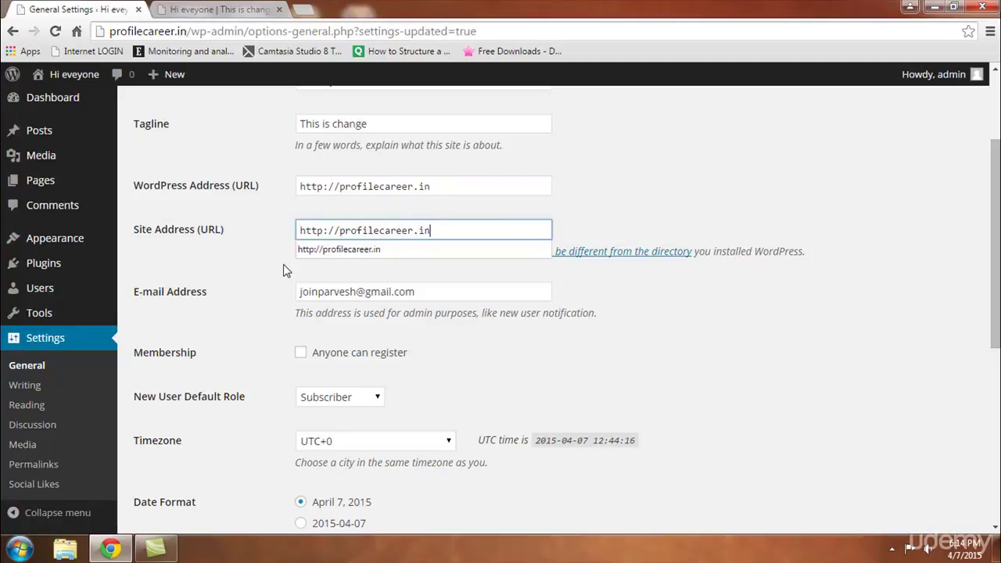
double_click(329, 289)
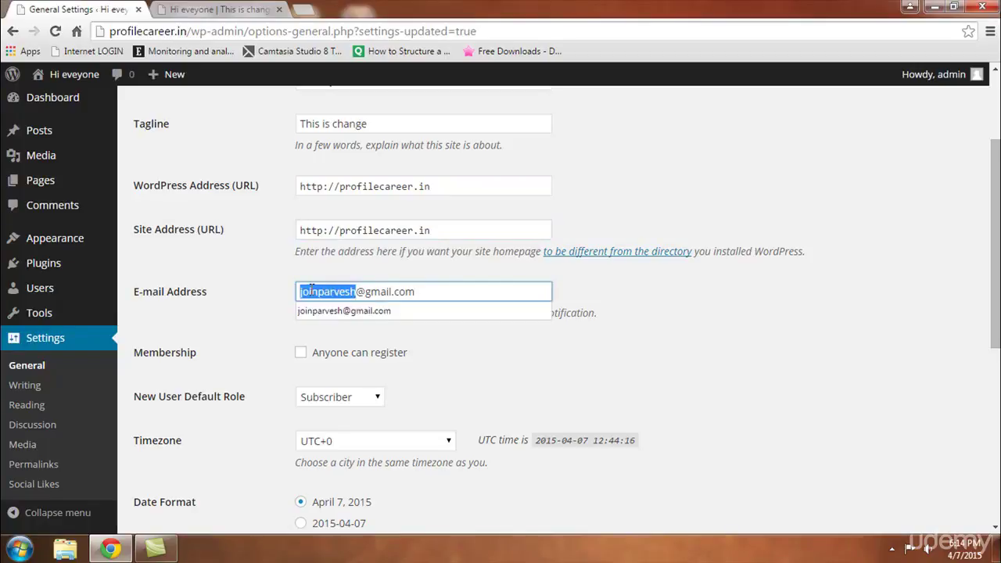
triple_click(391, 292)
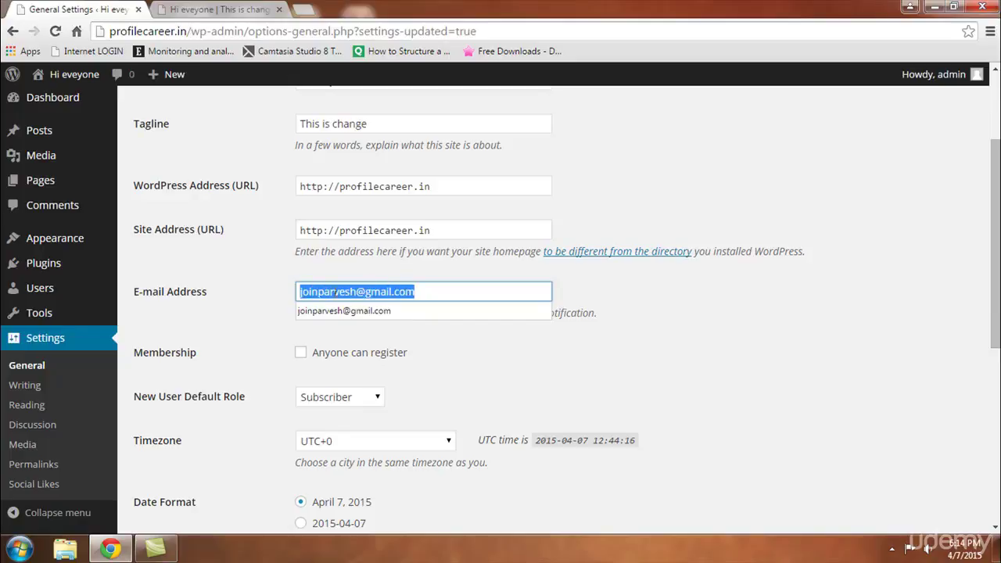
left_click(288, 278)
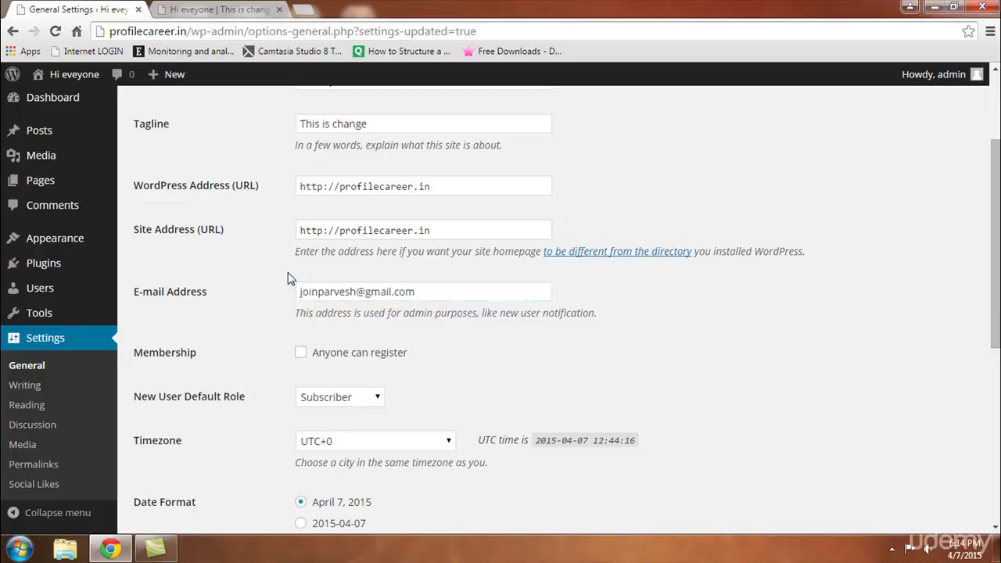
Allow anyone to register and try Contributor, Author, Editor and Administrator in turn as the new user default role
scroll(288, 279, "down", 3)
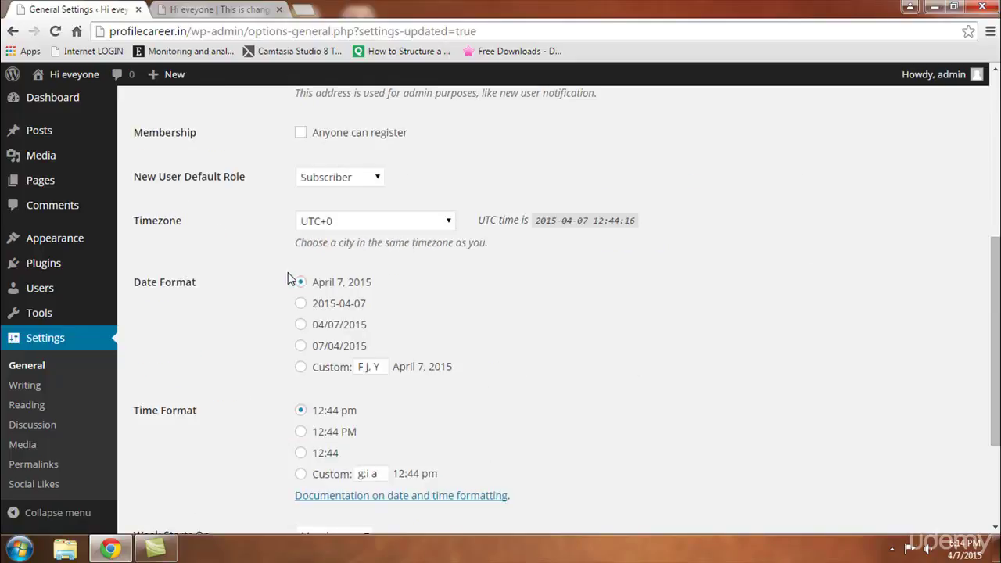
scroll(288, 279, "up", 1)
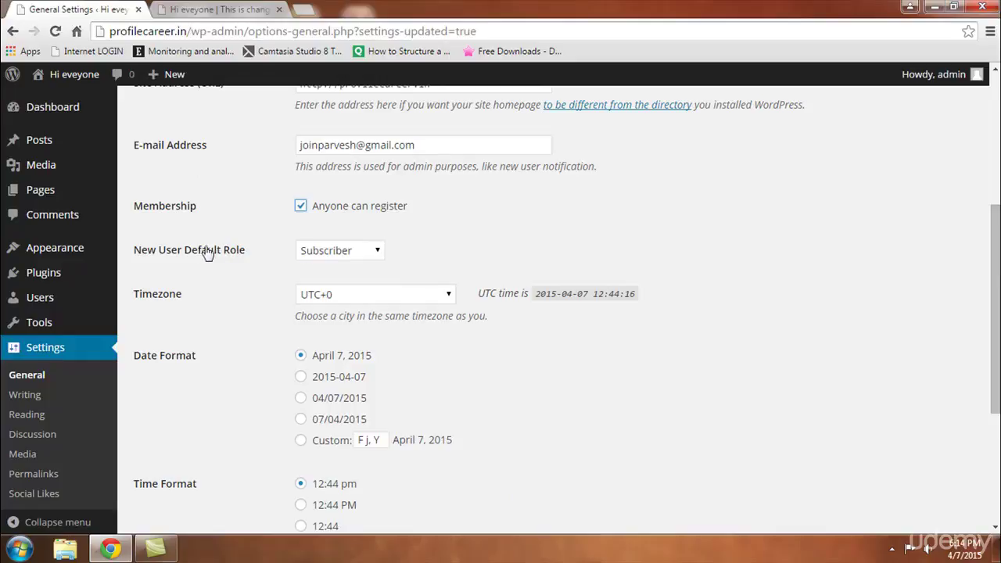
left_click(364, 252)
left_click(334, 283)
left_click(356, 258)
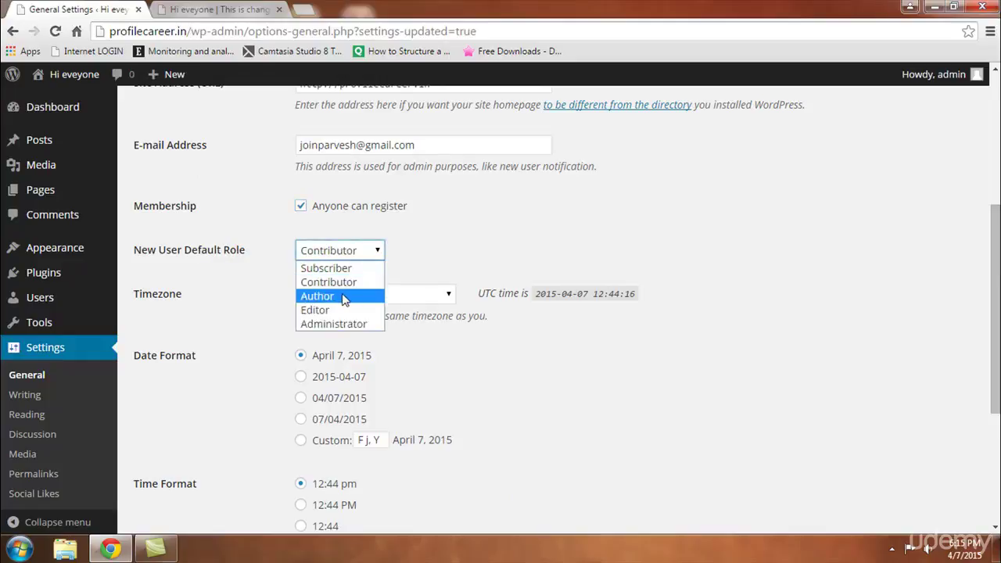
left_click(344, 297)
left_click(361, 256)
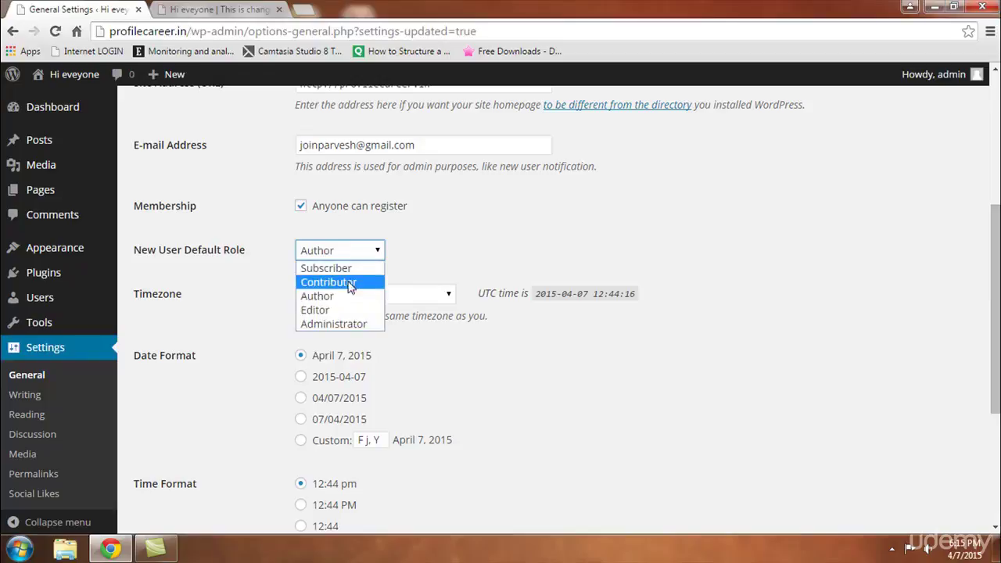
left_click(335, 311)
left_click(356, 249)
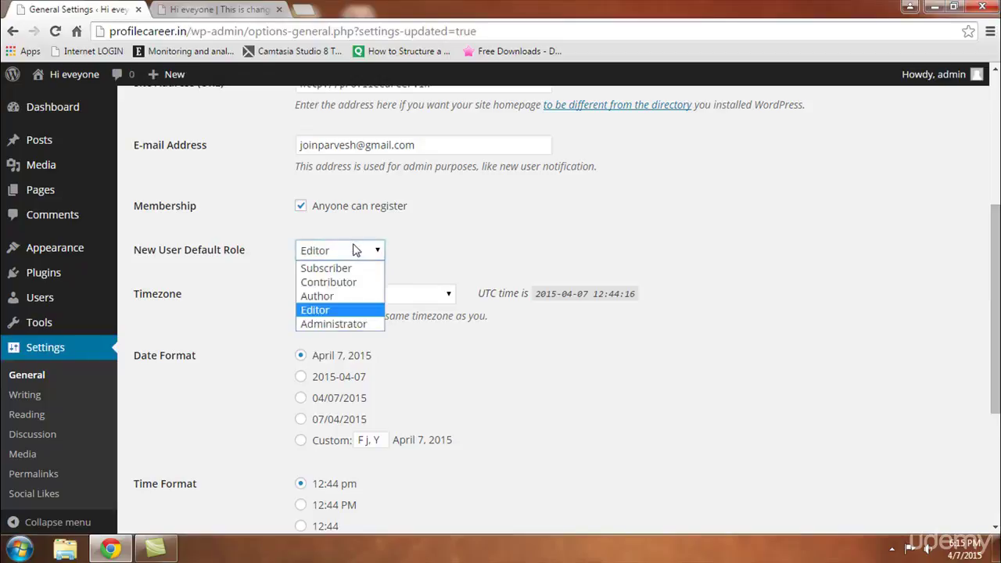
left_click(352, 325)
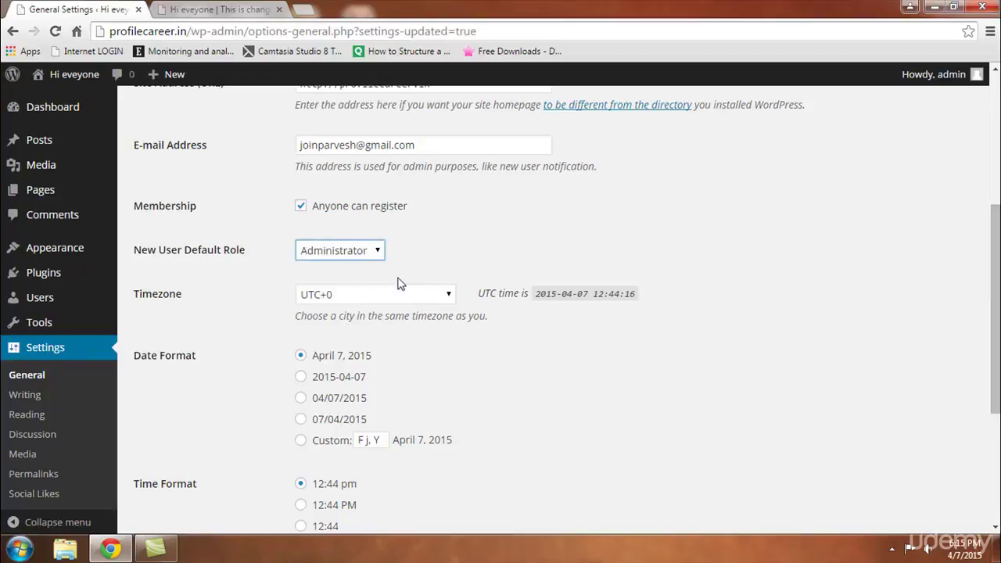
Reset the new user default role to Subscriber and turn off open registration
left_click(360, 258)
left_click(352, 269)
left_click(301, 206)
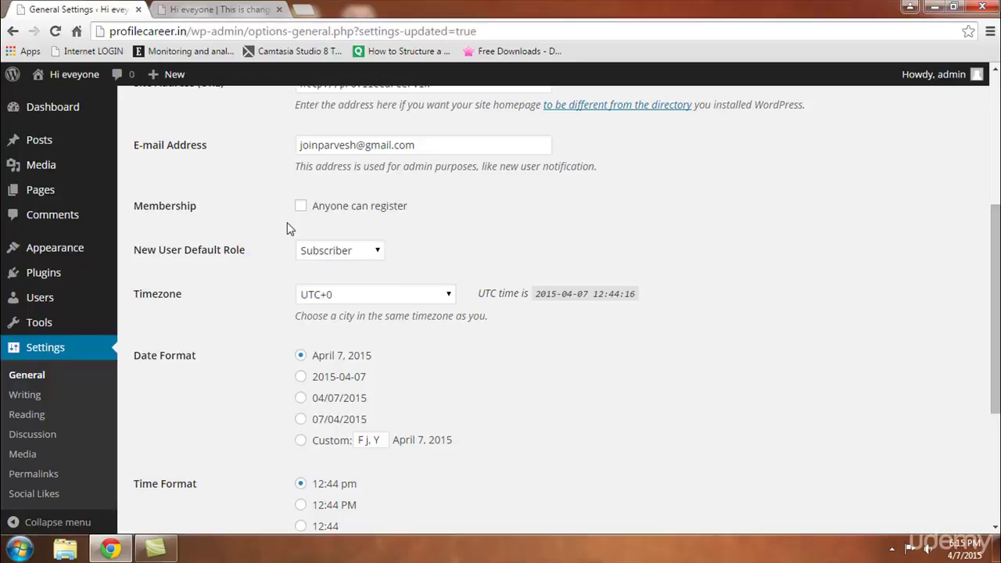
Look through the timezone choices for Kolkata among the Asian cities, and close them without choosing one
scroll(287, 228, "down", 1)
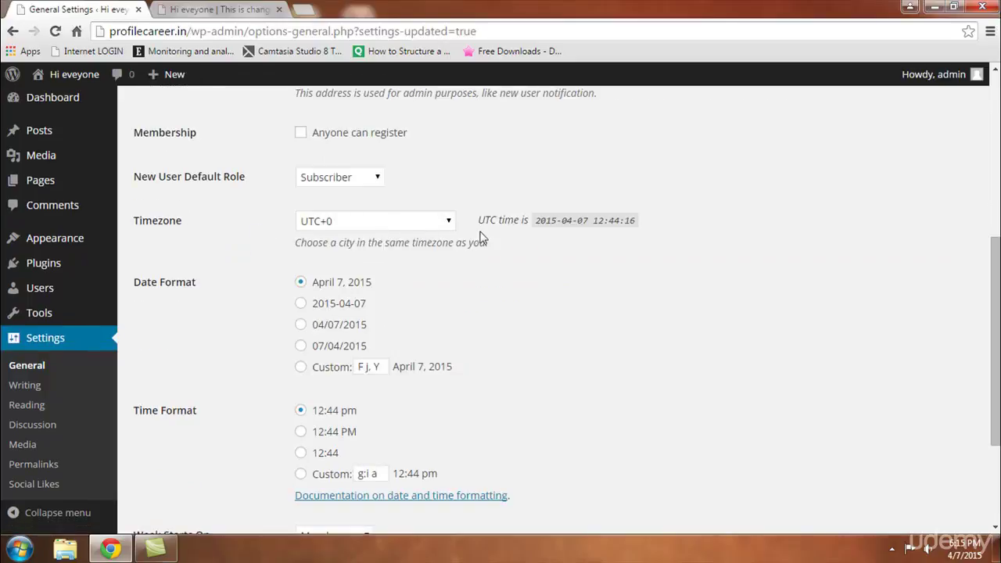
left_click(447, 221)
scroll(383, 283, "down", 3)
scroll(383, 283, "down", 3)
scroll(383, 283, "up", 15)
scroll(384, 283, "down", 5)
scroll(383, 283, "up", 13)
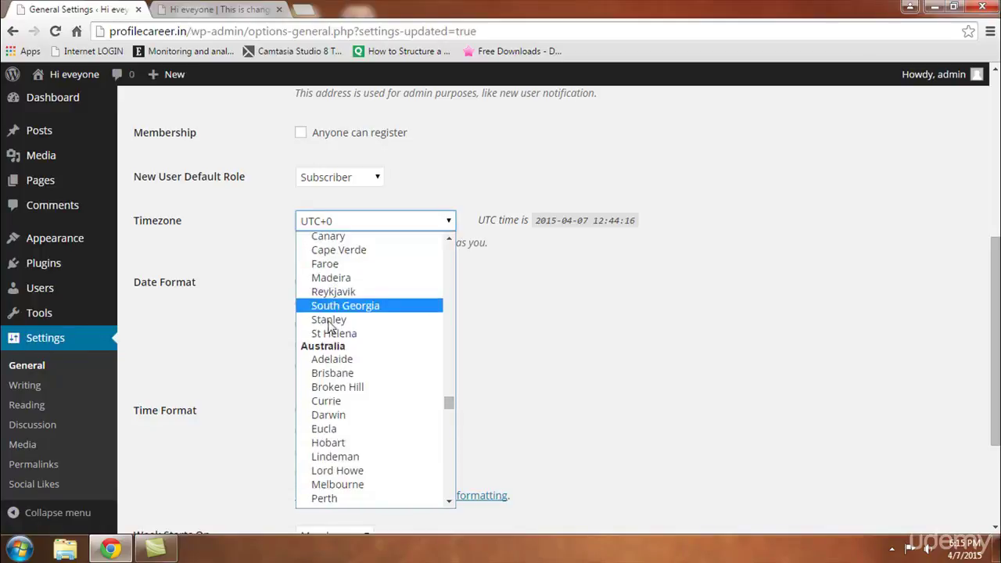
scroll(344, 316, "up", 7)
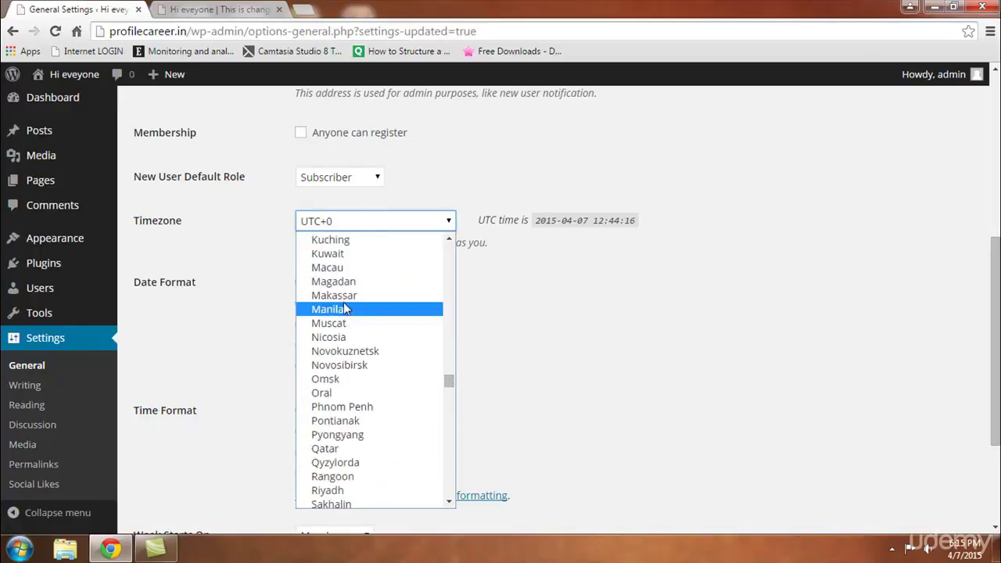
scroll(349, 297, "up", 4)
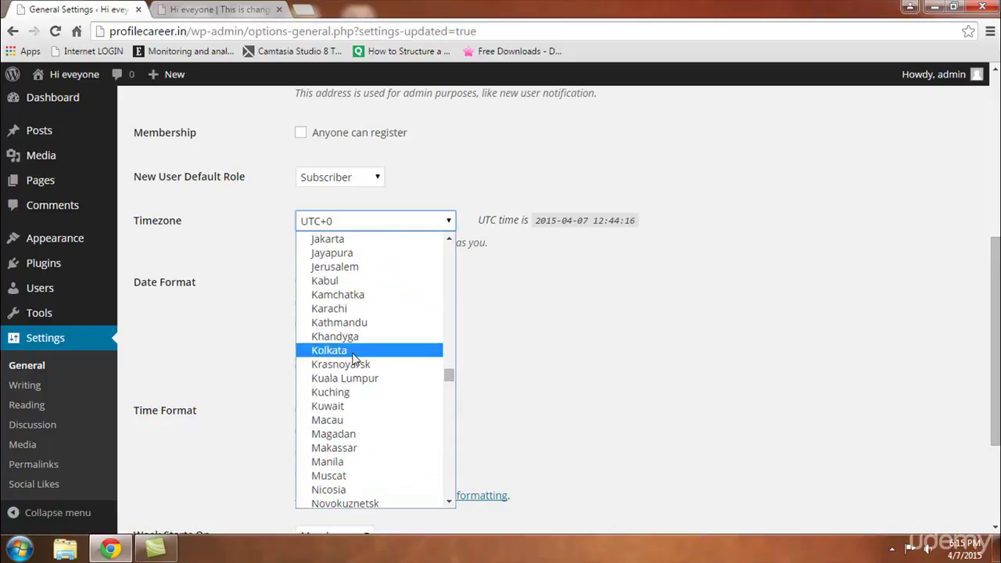
left_click(524, 335)
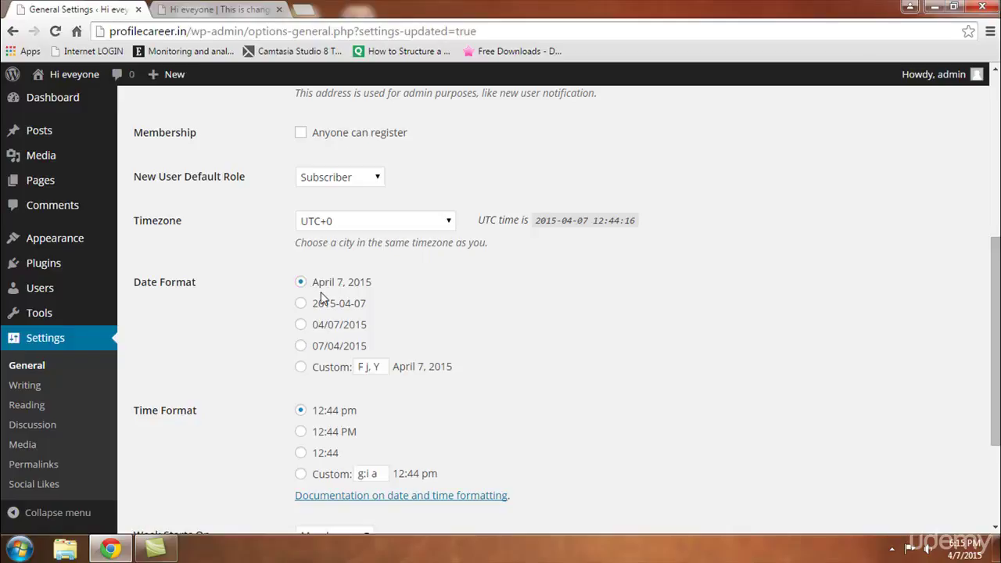
Check how the date of the 20 Epic Graphic Design Tips post is written on the live site and return to the settings
left_click(221, 9)
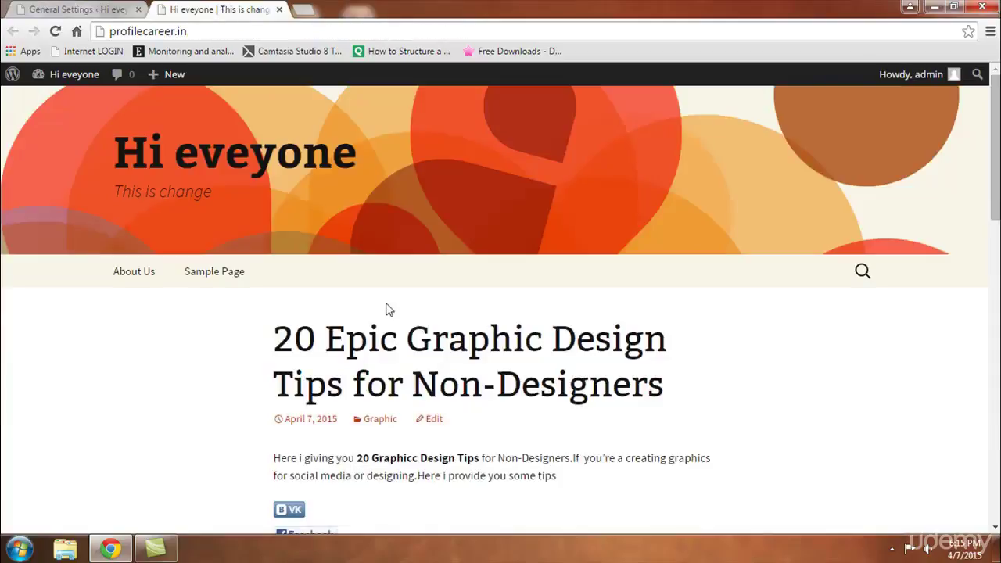
scroll(389, 319, "down", 1)
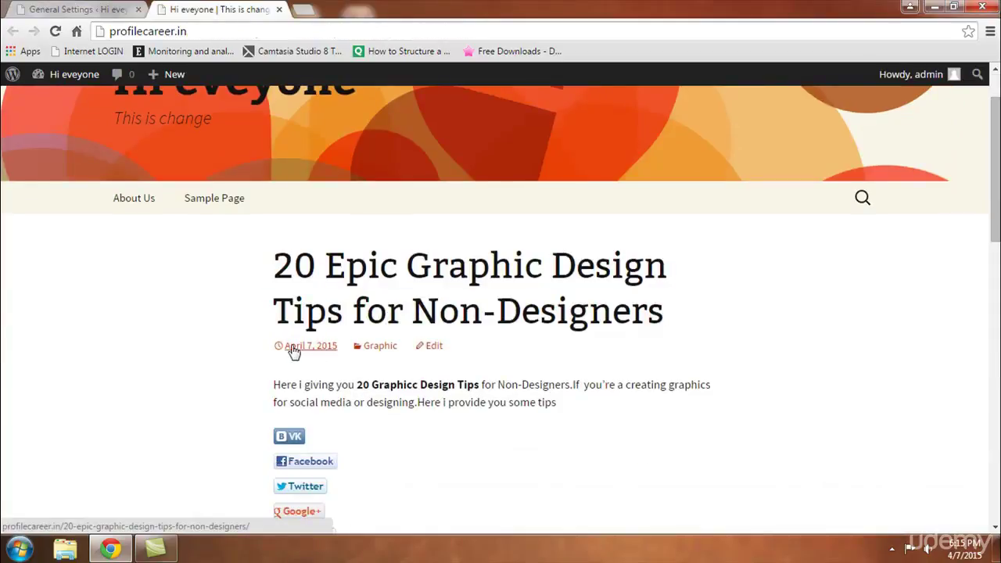
key("ctrl+shift+Tab")
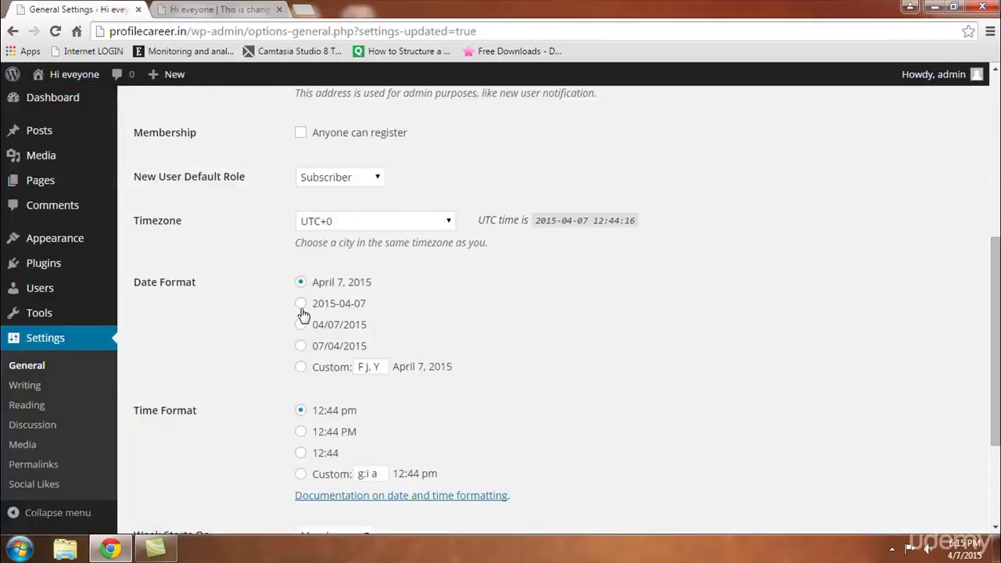
Save the date format as 2015-04-07 and reload the live site to check the post date
left_click(302, 303)
scroll(293, 307, "down", 2)
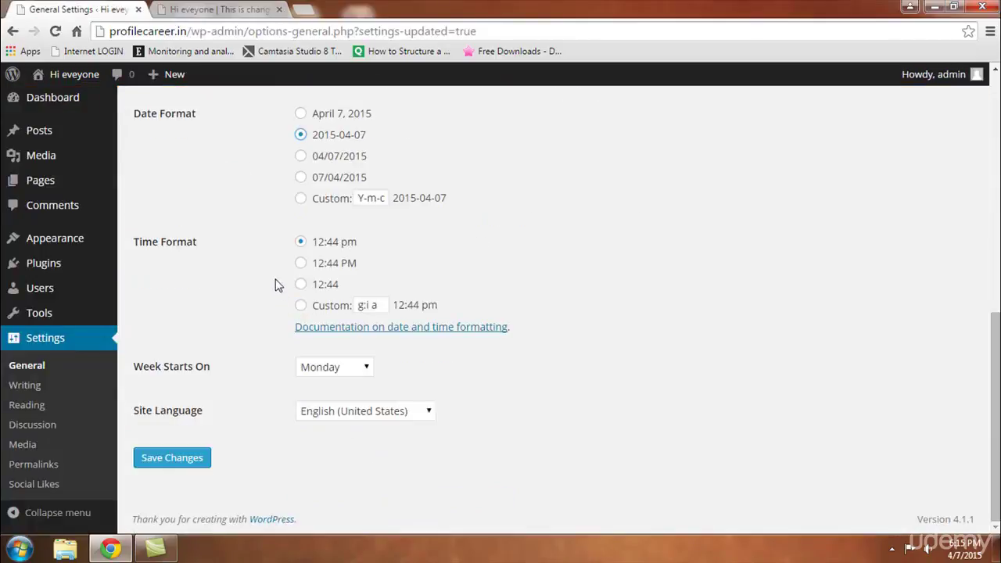
left_click(194, 457)
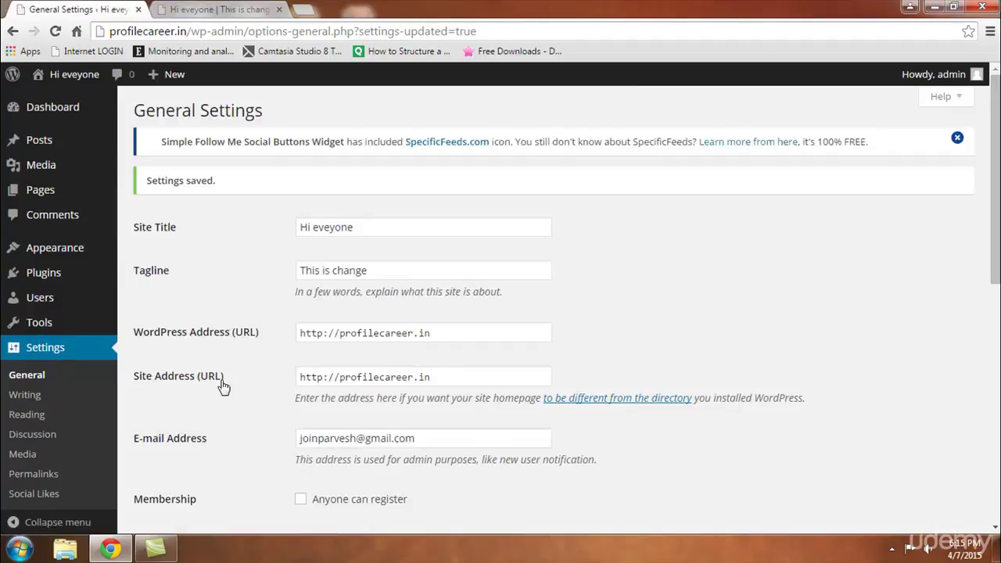
left_click(226, 10)
right_click(125, 271)
left_click(175, 312)
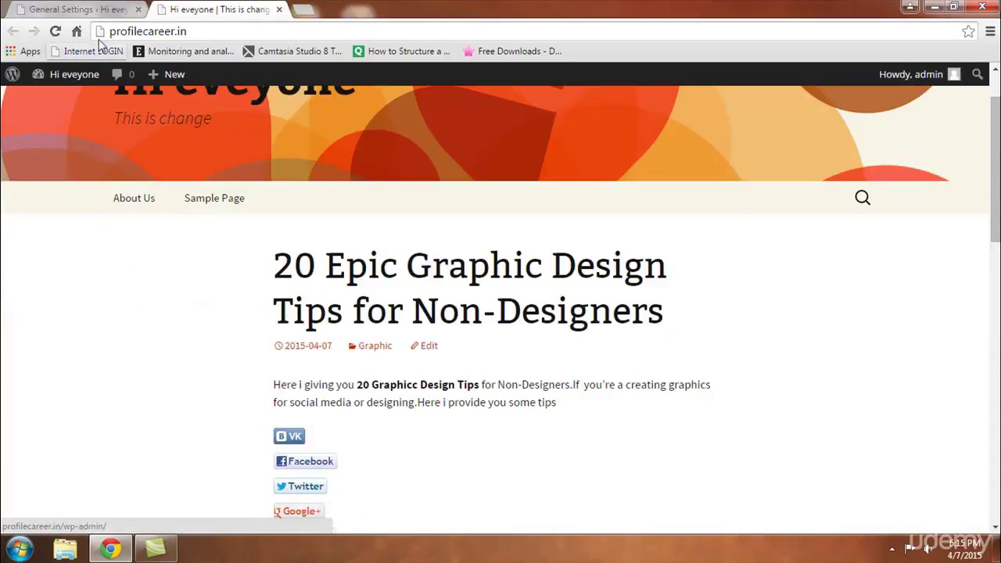
Try the 04/07/2015, 07/04/2015 and custom date formats in the general settings, and set the date format back to April 7, 2015
left_click(79, 9)
scroll(407, 323, "down", 5)
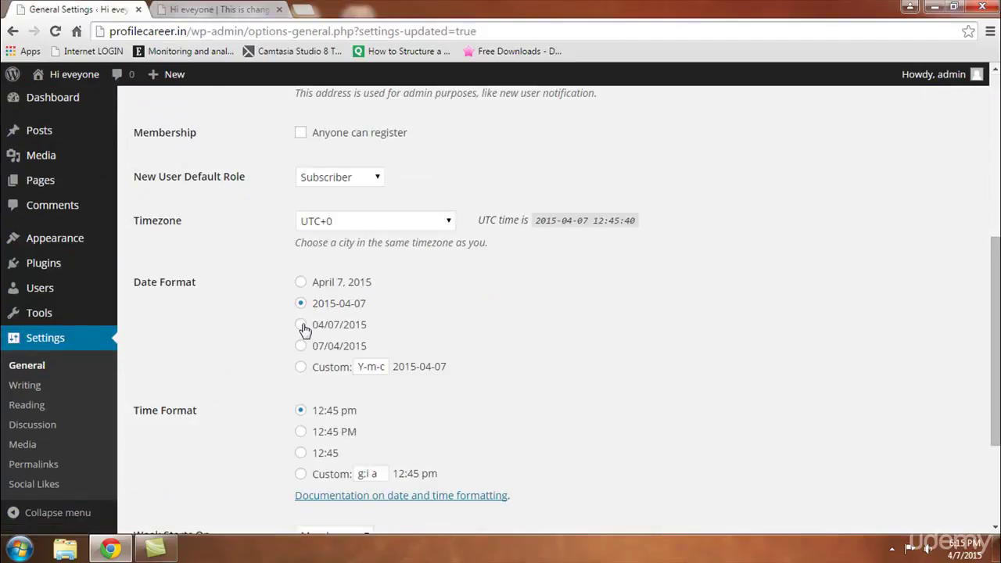
left_click(302, 325)
left_click(302, 346)
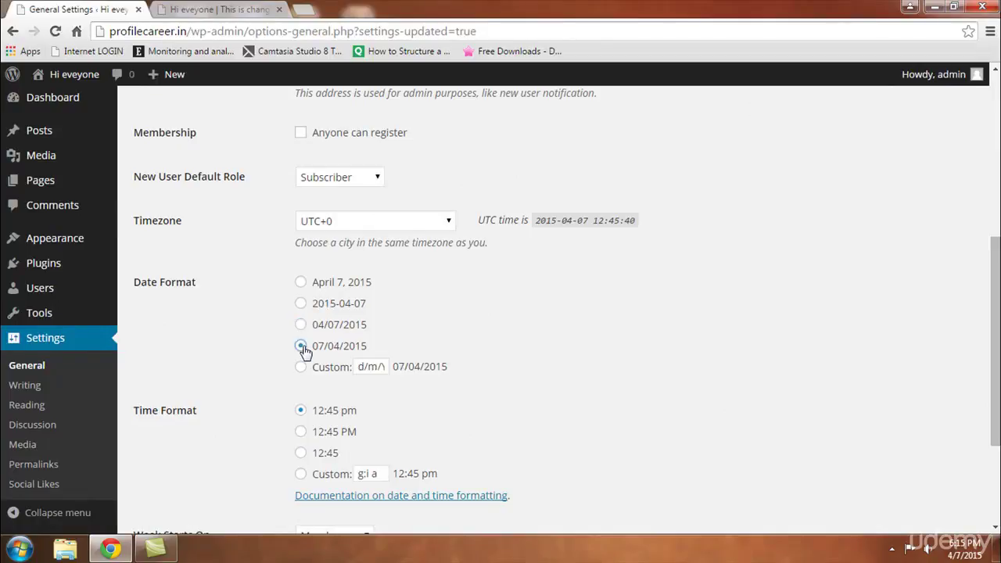
left_click(302, 369)
left_click(302, 348)
left_click(301, 284)
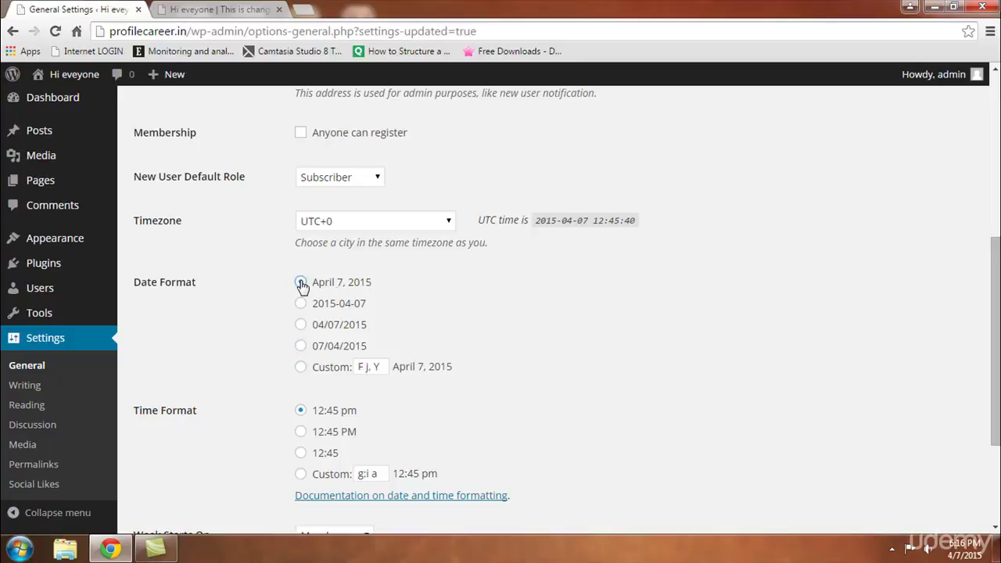
Change the time format to the uppercase 12:45 PM style and save the settings
scroll(466, 302, "down", 3)
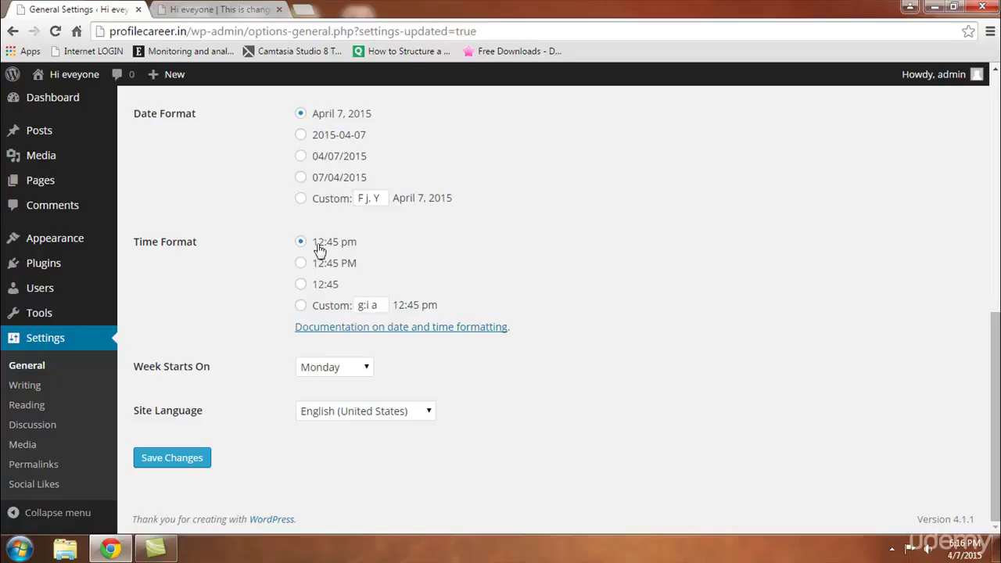
left_click(302, 265)
left_click(194, 464)
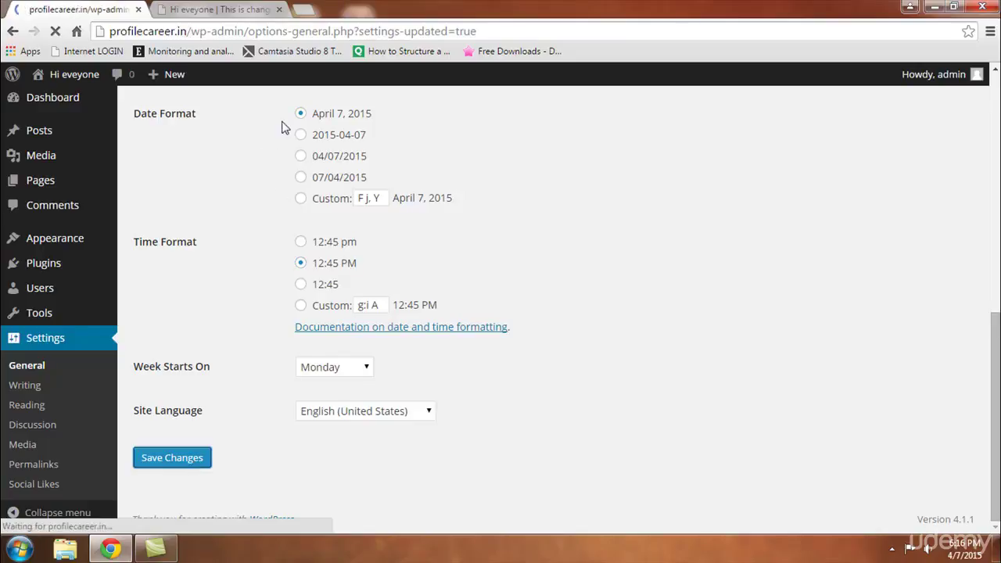
Reload the live site and open the 20 Epic Graphic Design Tips post to examine how its date and time are displayed
left_click(210, 10)
right_click(195, 255)
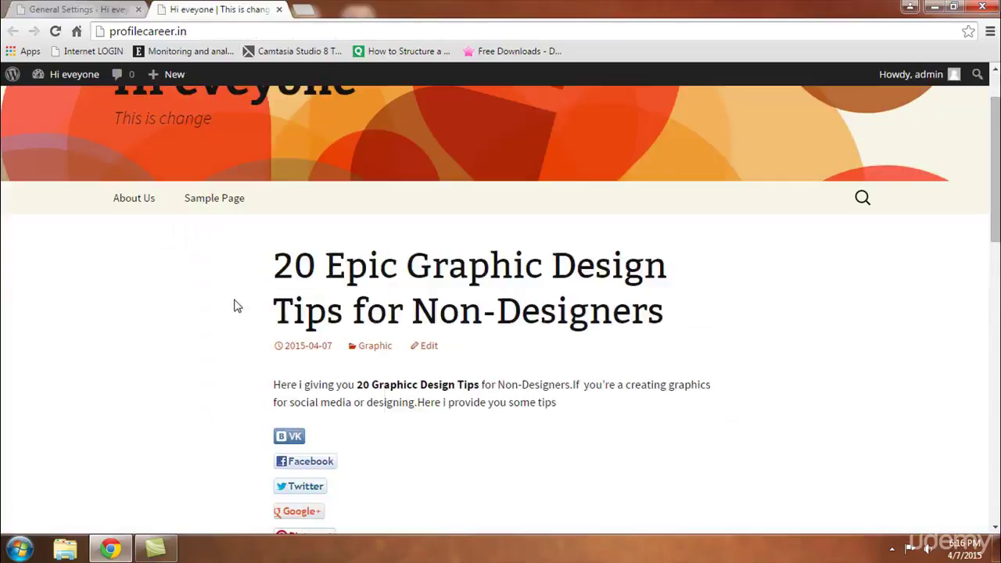
left_click(233, 297)
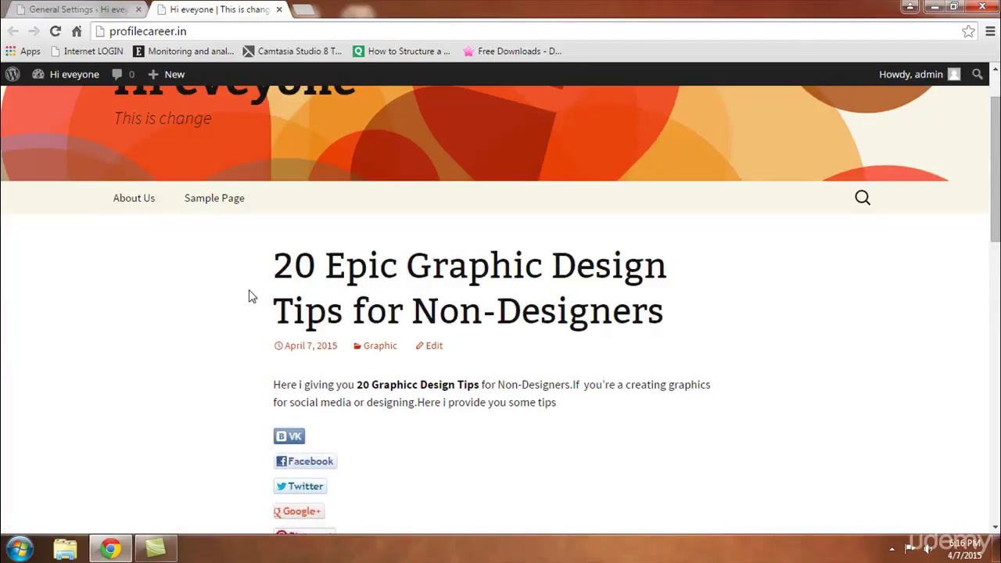
scroll(251, 296, "down", 4)
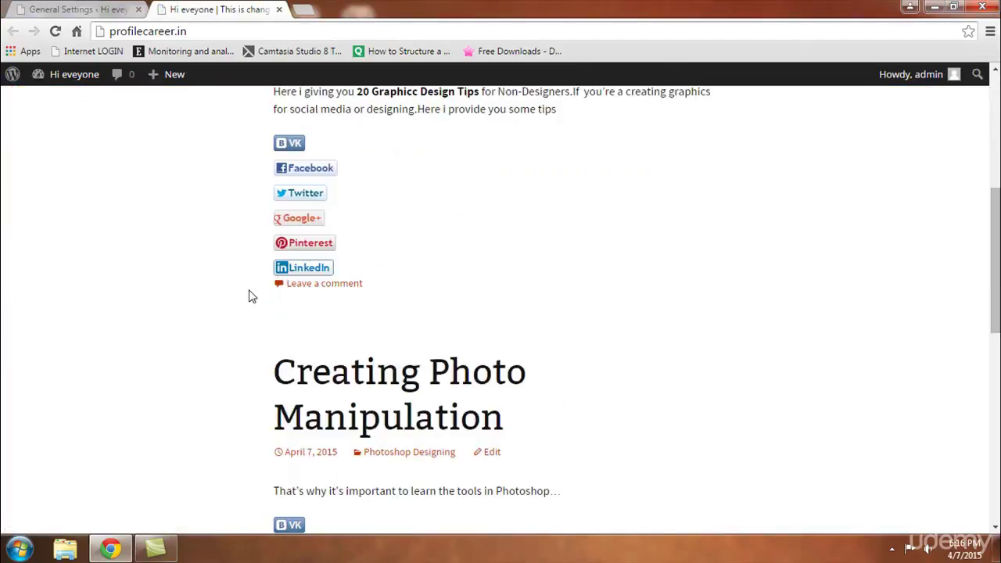
scroll(251, 296, "up", 3)
left_click(311, 204)
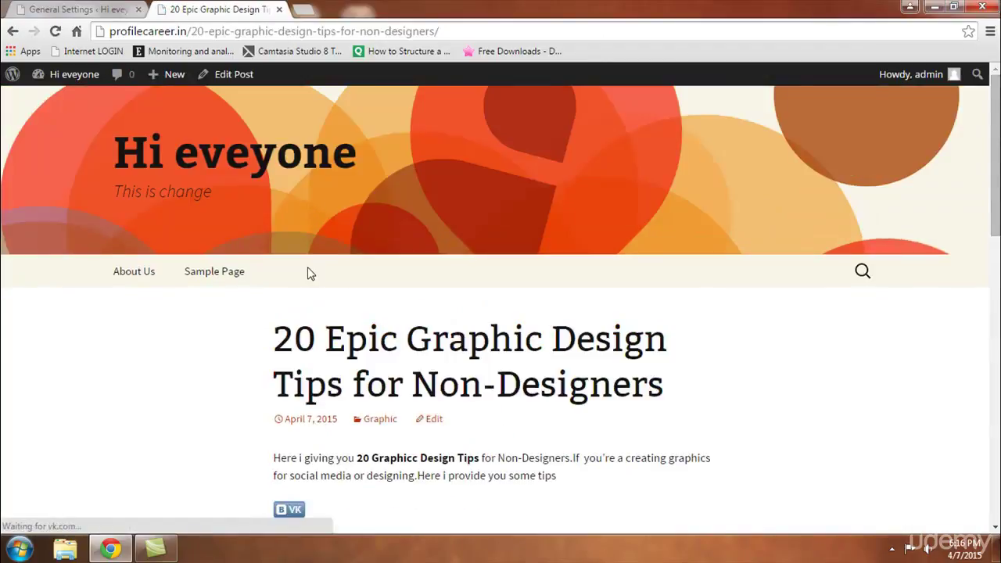
scroll(308, 273, "down", 3)
scroll(308, 273, "up", 3)
scroll(314, 288, "down", 2)
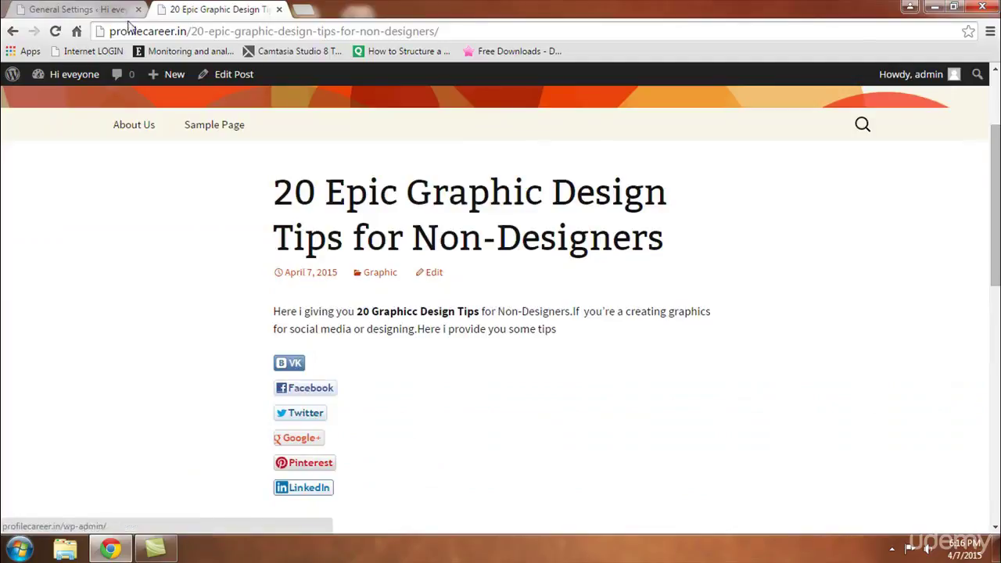
Return to the general settings and set the time format back to the lowercase 12:46 pm style
left_click(63, 11)
scroll(341, 329, "down", 2)
scroll(340, 328, "down", 4)
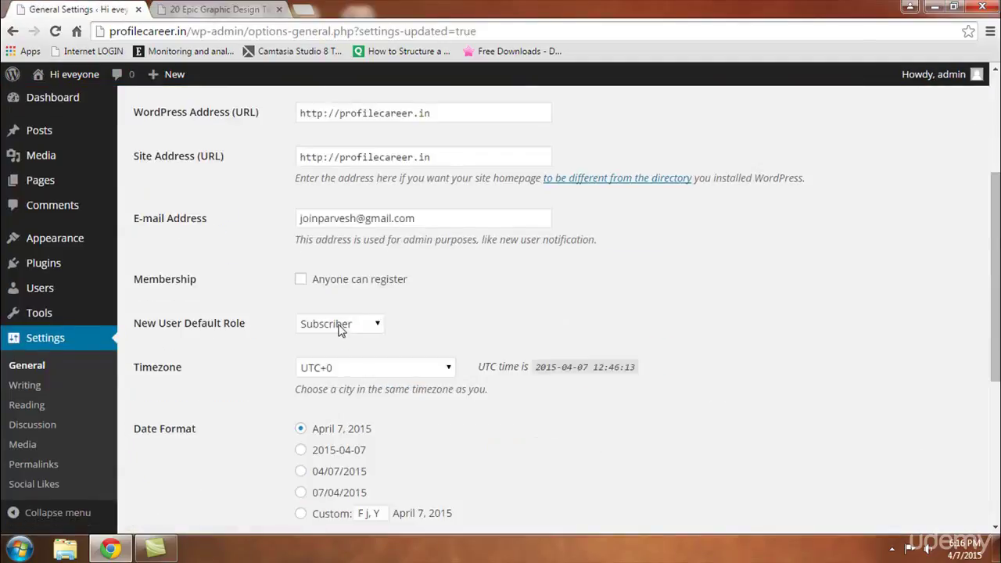
left_click(302, 338)
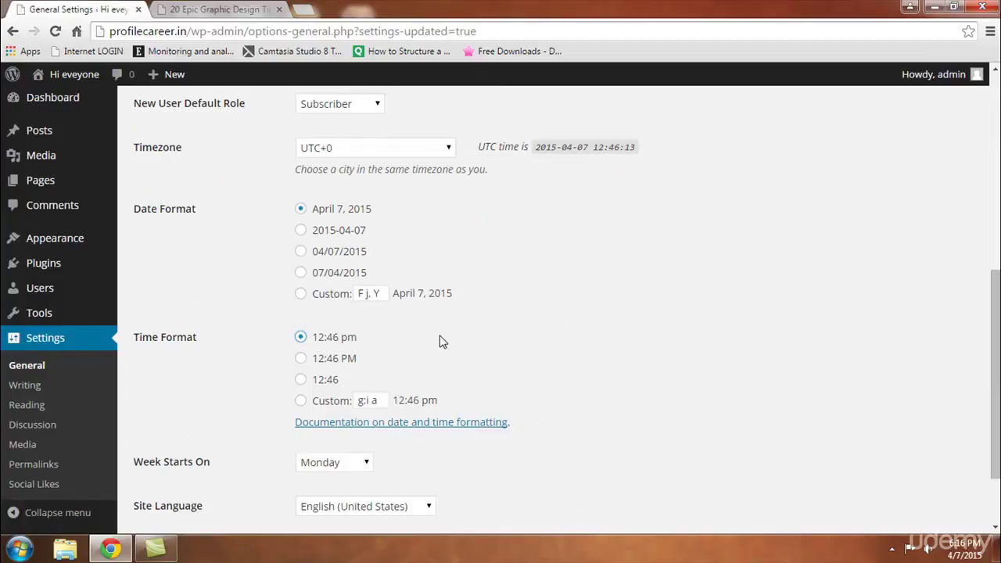
Look at the weekday choices for the start of the week and close them without choosing one
scroll(440, 342, "down", 2)
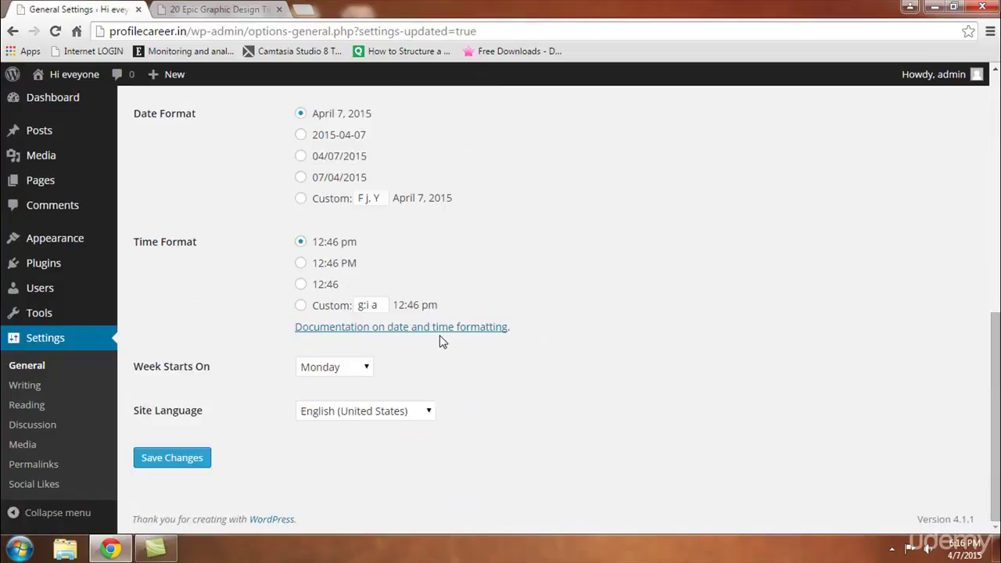
left_click(355, 372)
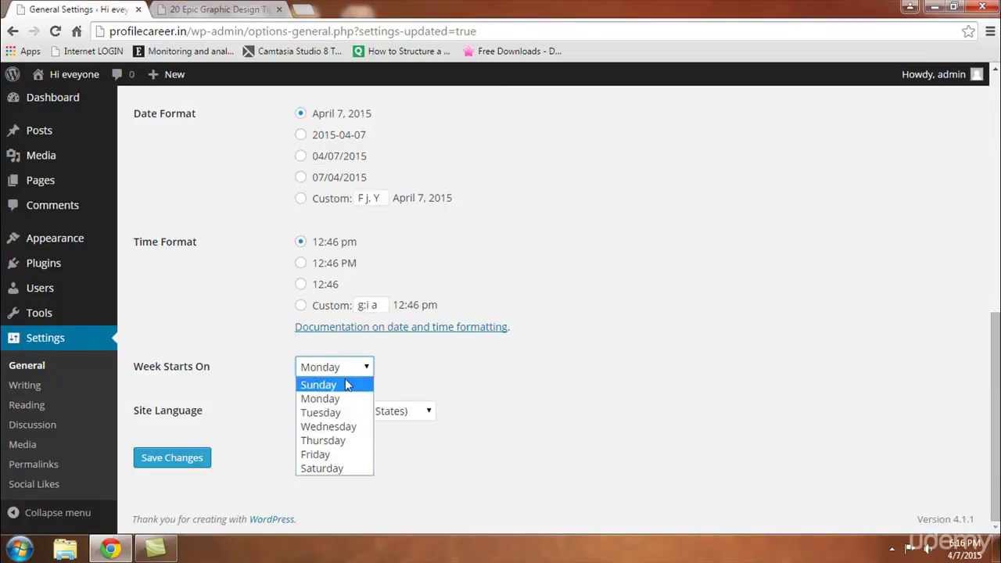
left_click(461, 383)
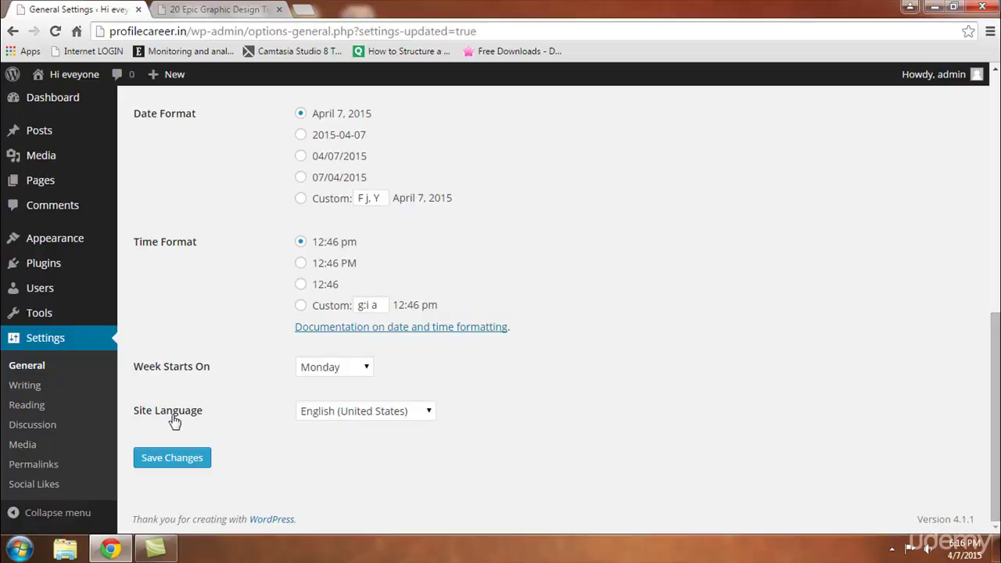
Browse the available site languages, set the site language to Português and save the settings
left_click(387, 415)
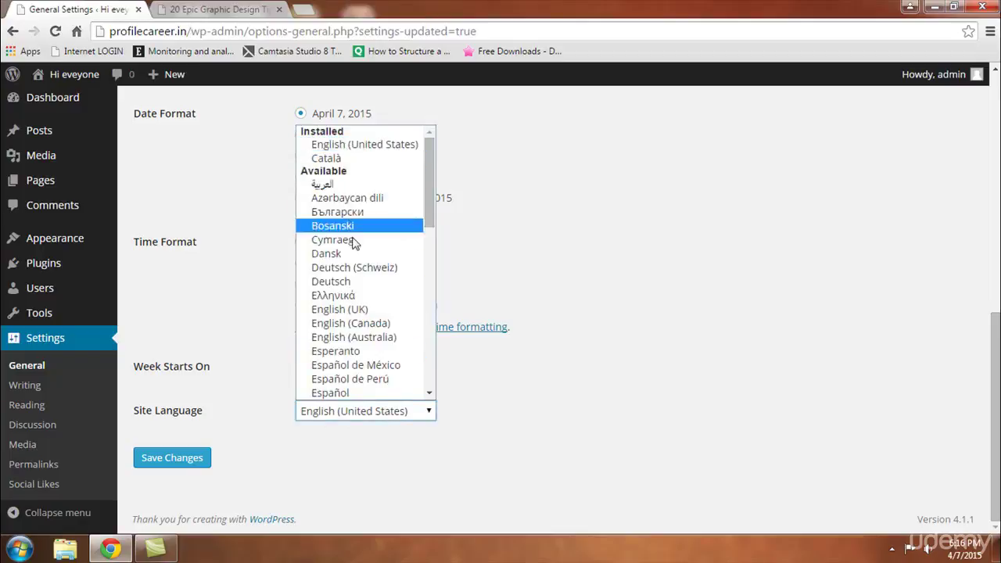
scroll(356, 286, "down", 6)
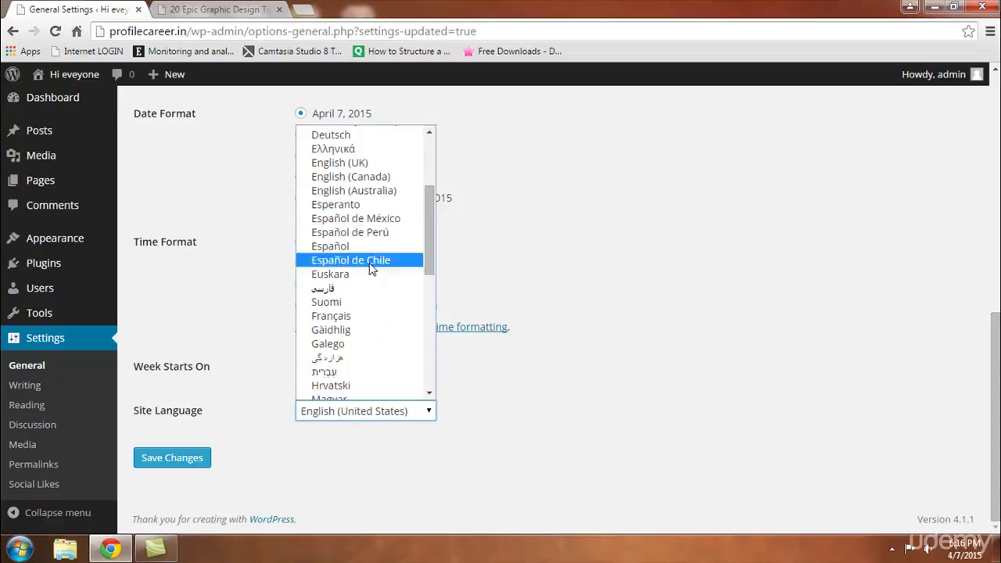
scroll(371, 275, "down", 1)
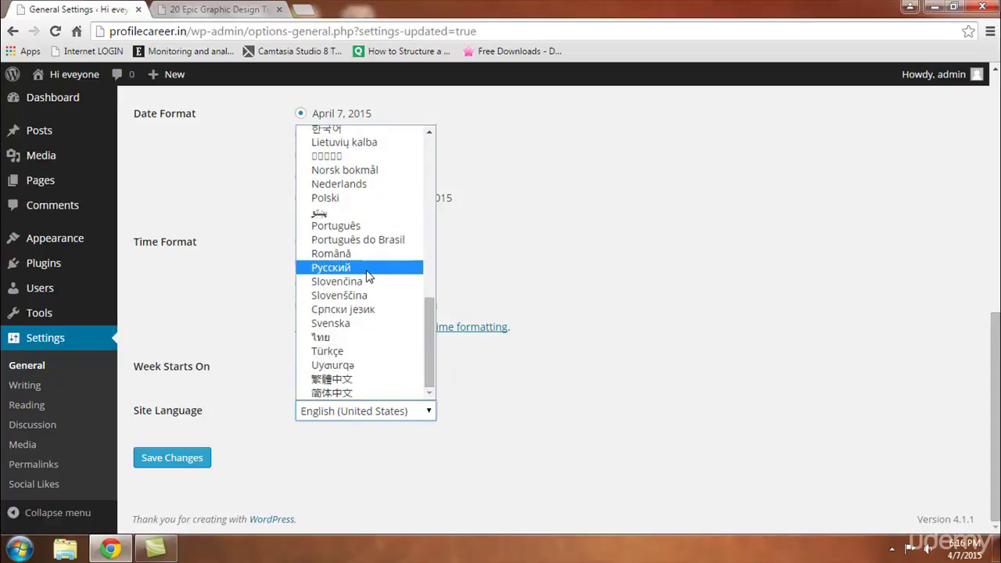
scroll(377, 296, "up", 3)
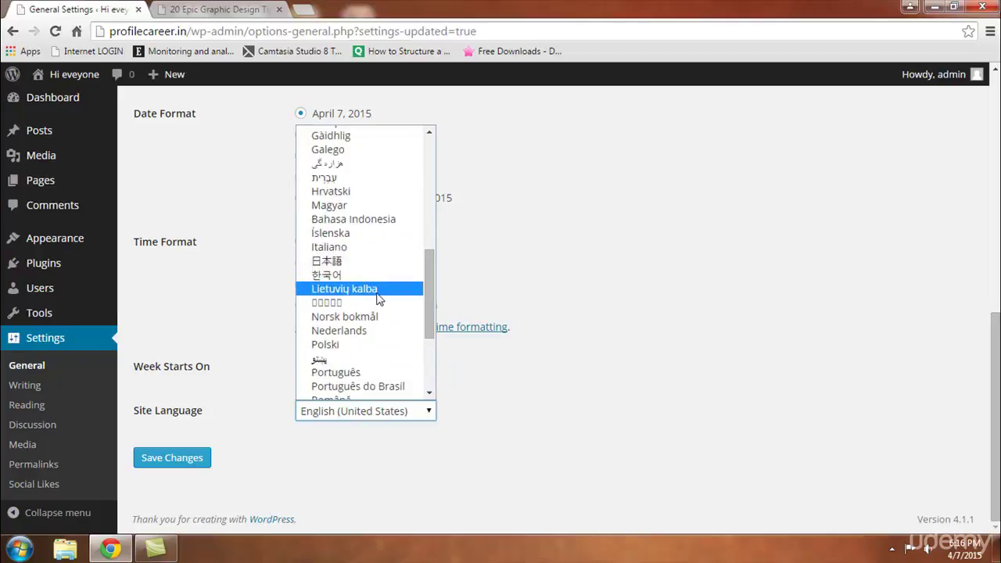
scroll(369, 251, "down", 3)
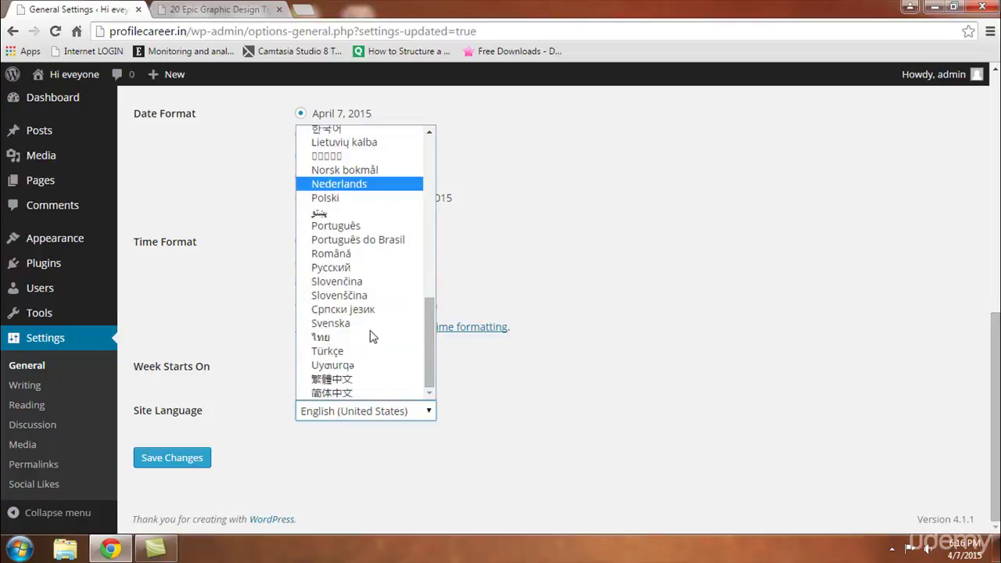
left_click(356, 227)
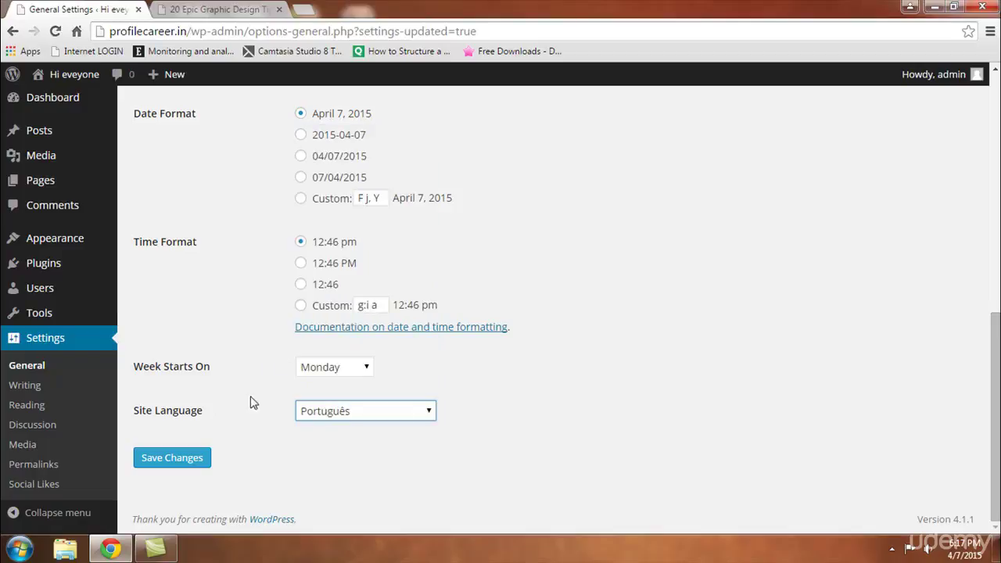
left_click(183, 465)
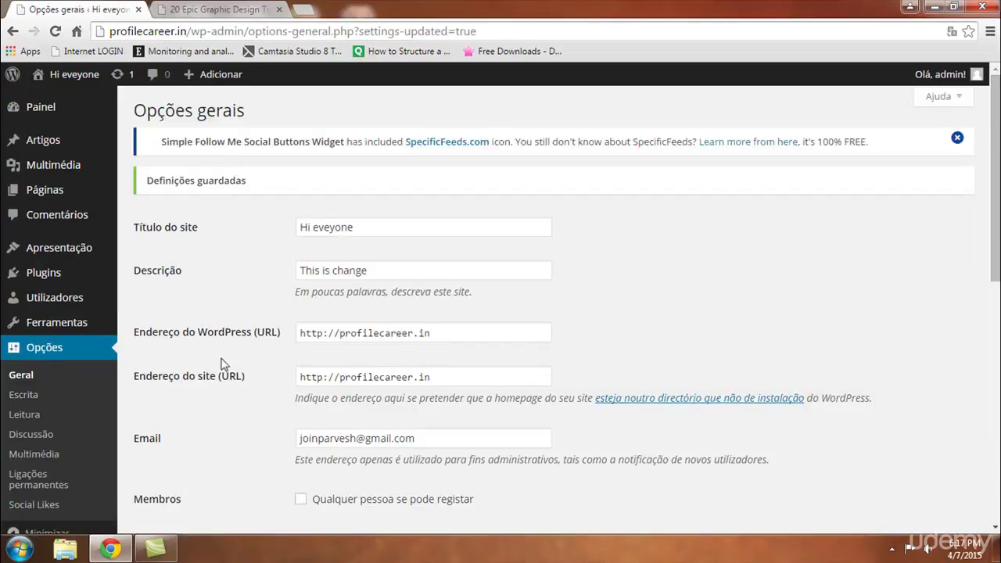
Reload the live site's home page and open the 20 Epic Graphic Design Tips post to examine the language of its date and comment form
left_click(213, 9)
key("F5")
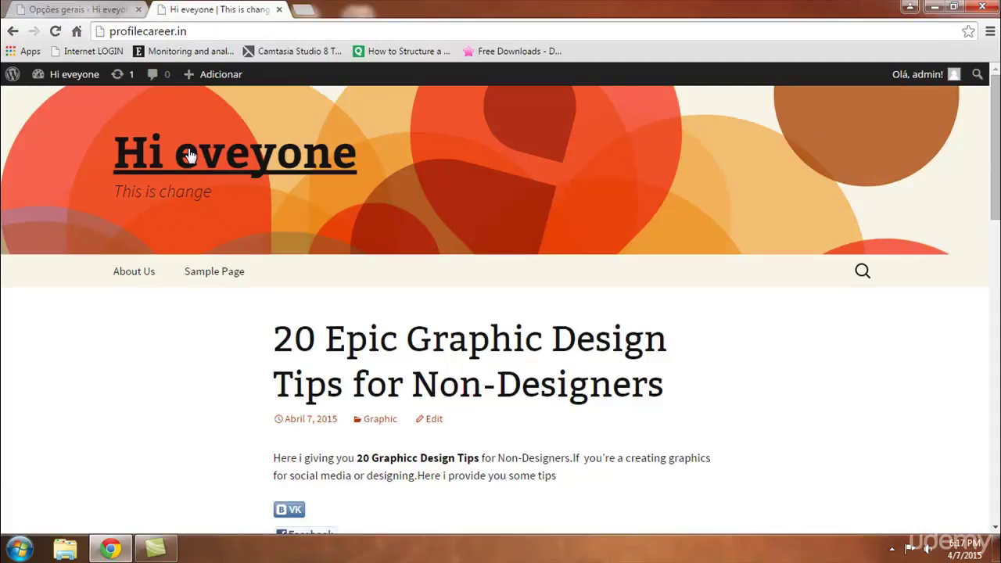
scroll(277, 222, "down", 3)
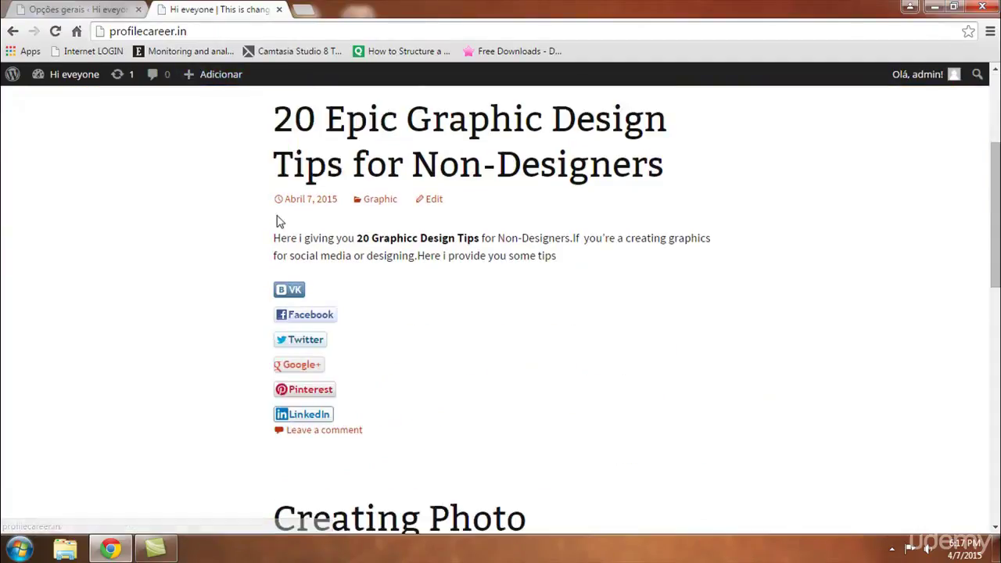
scroll(278, 222, "down", 1)
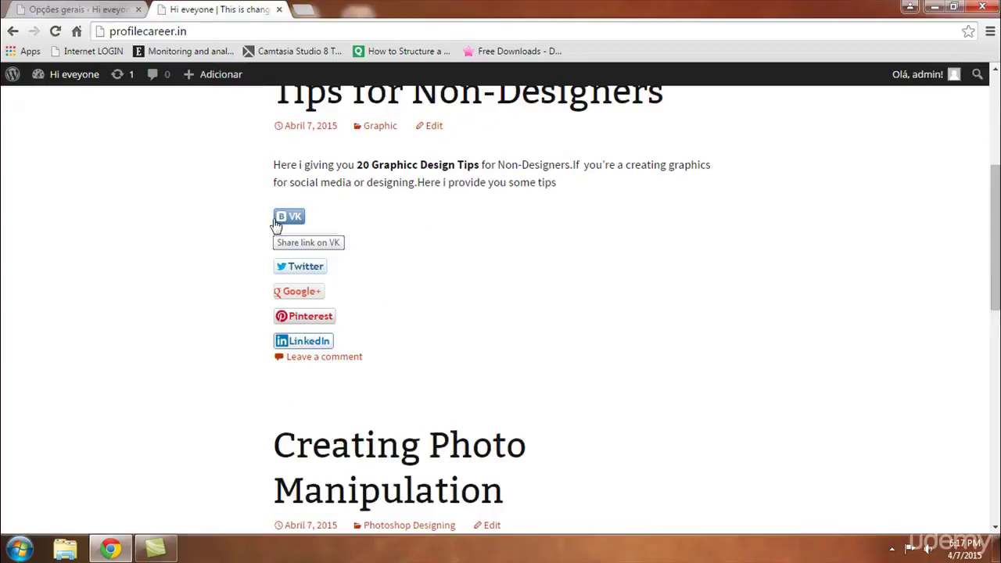
left_click(276, 225)
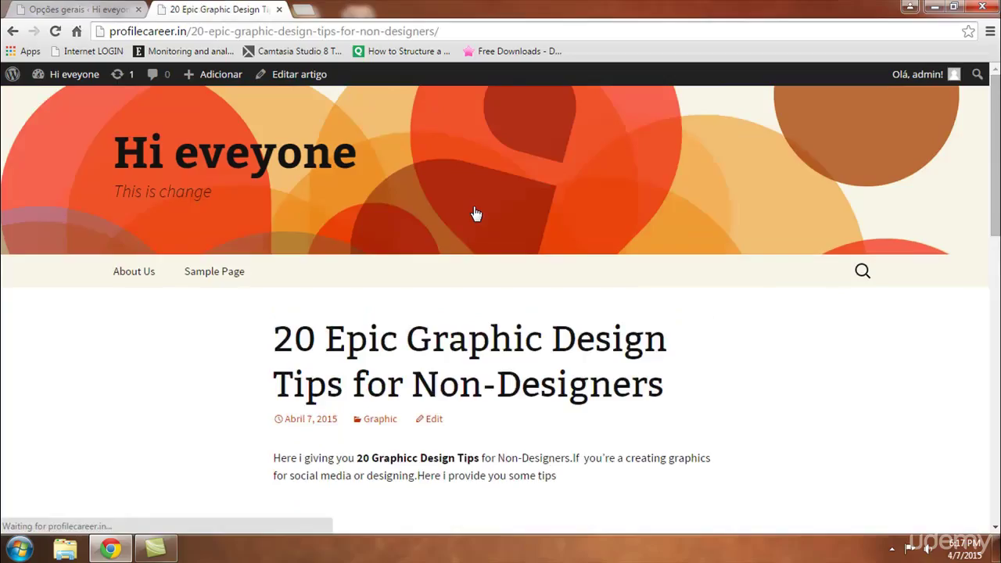
scroll(584, 203, "down", 5)
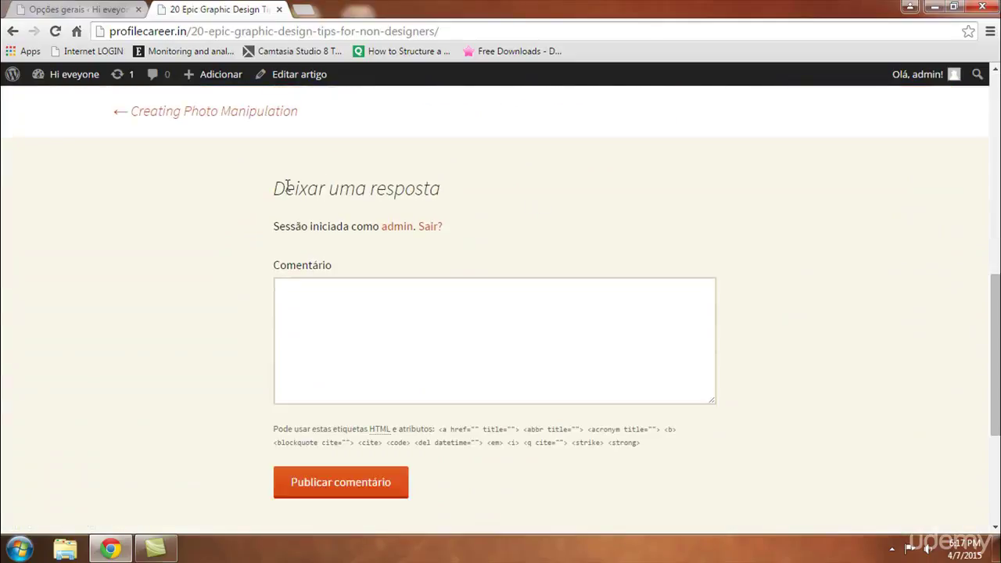
triple_click(278, 184)
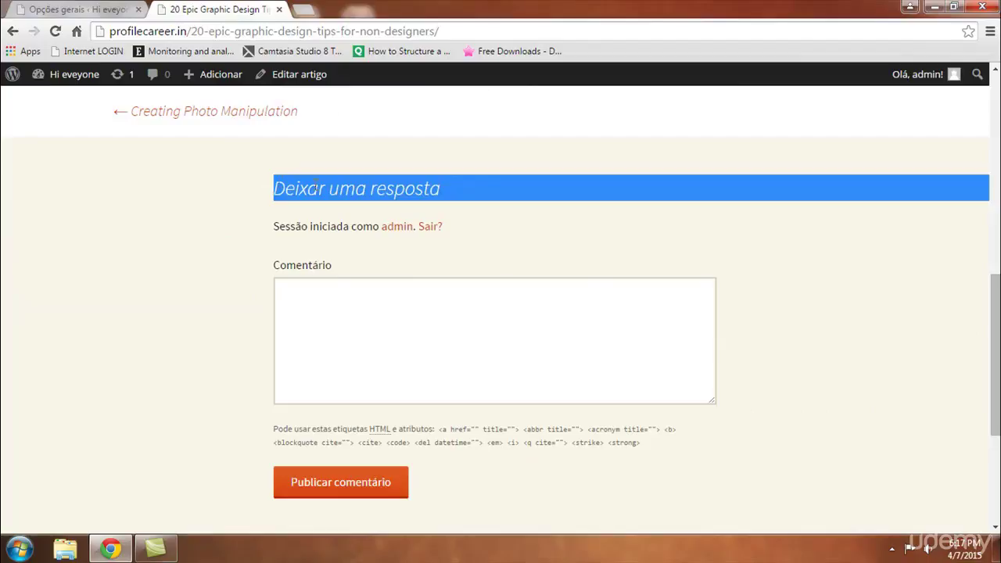
triple_click(302, 224)
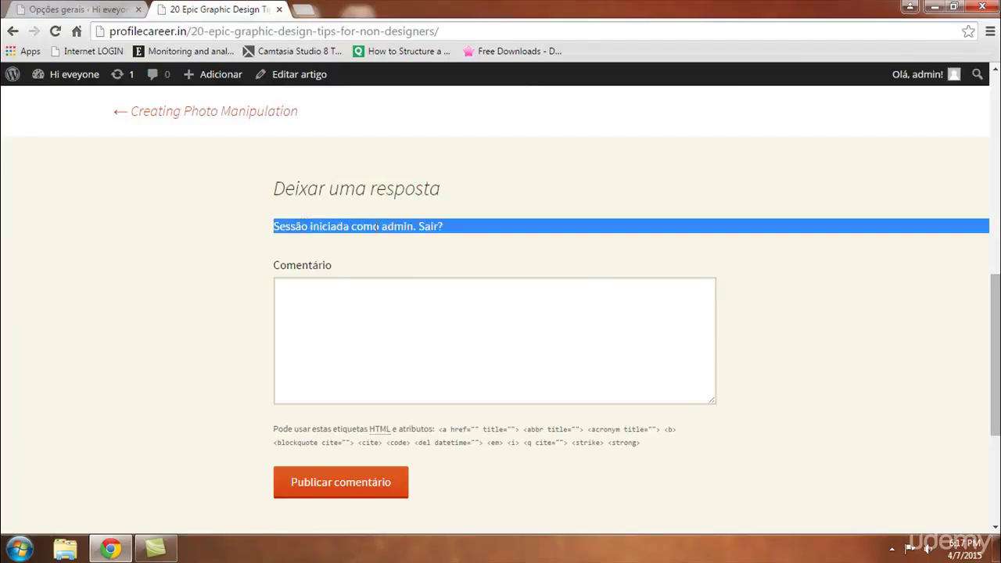
Examine the language of the post's comment form, including its login line, comment field label and publish button
left_click(342, 250)
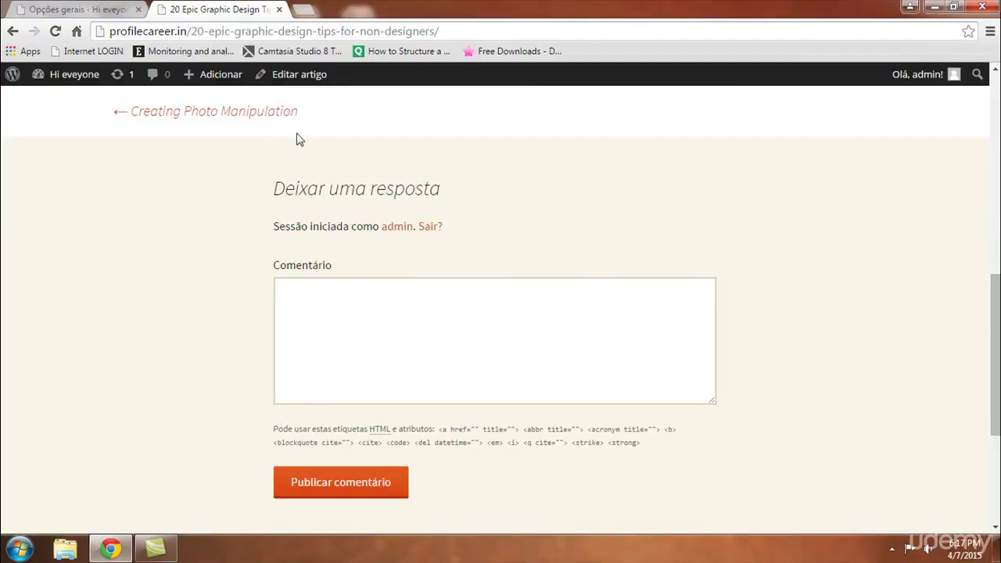
triple_click(308, 265)
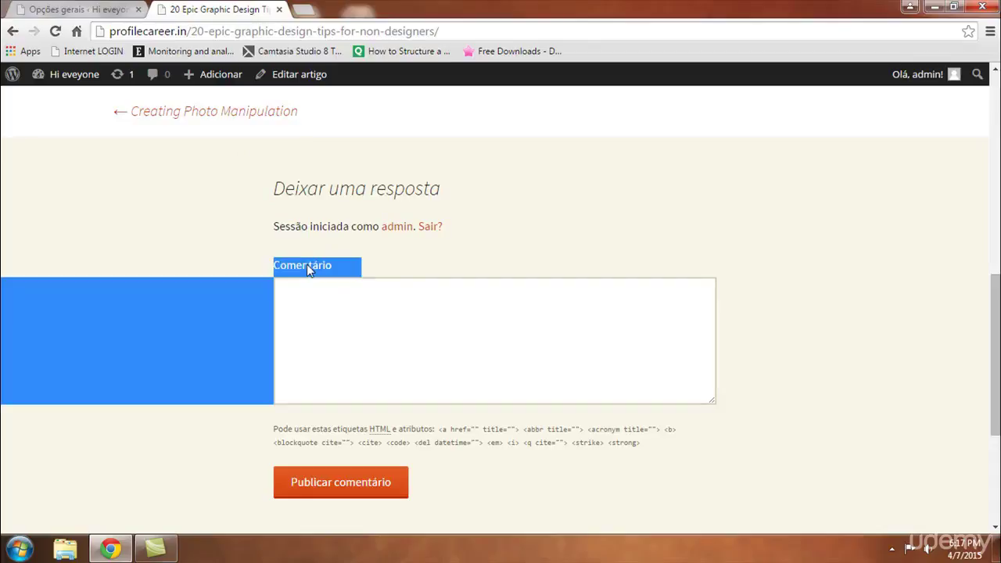
left_click(319, 298)
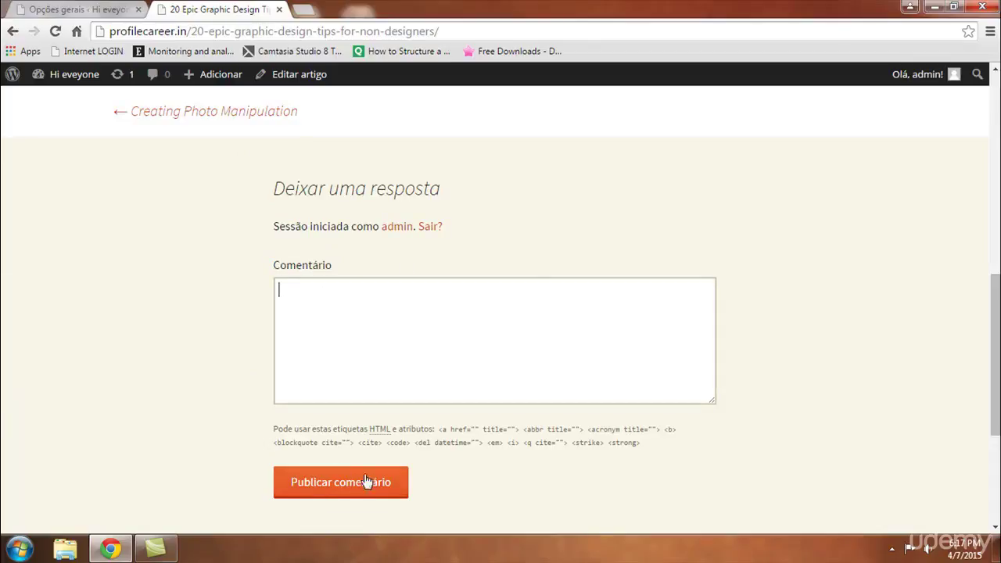
scroll(329, 279, "up", 8)
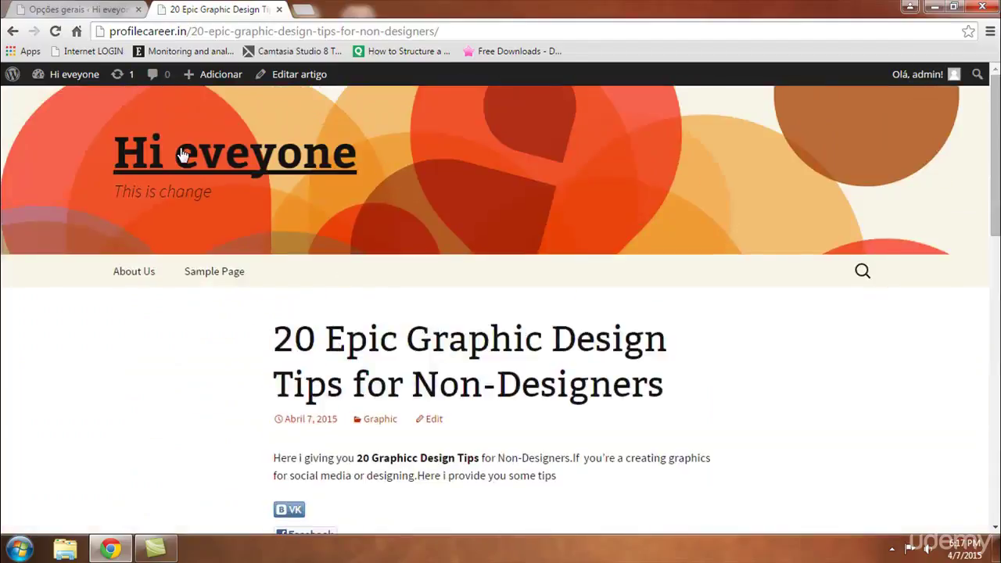
Return to the general settings and look over the language of the admin navigation, including the posts and appearance submenus
left_click(76, 11)
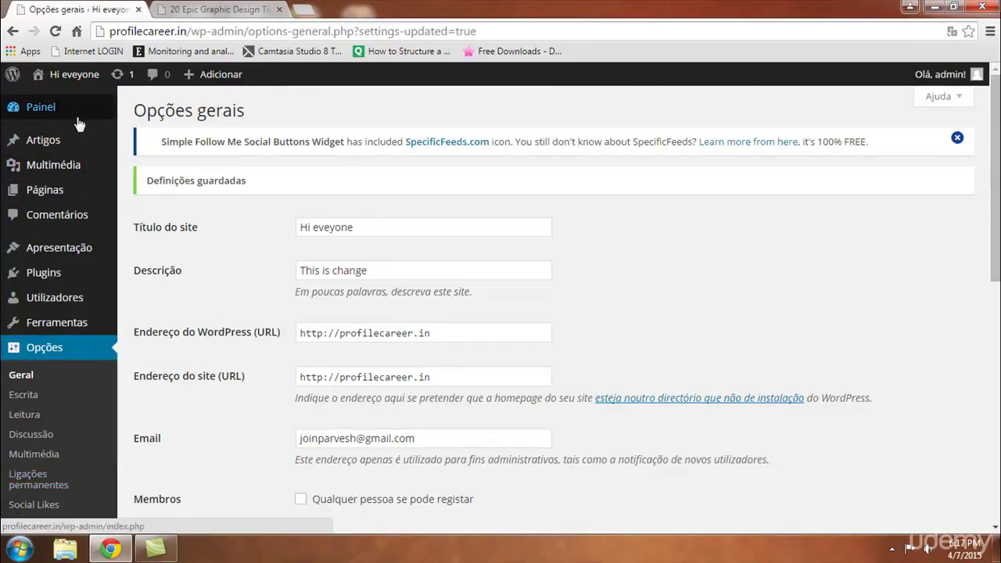
mouse_move(87, 114)
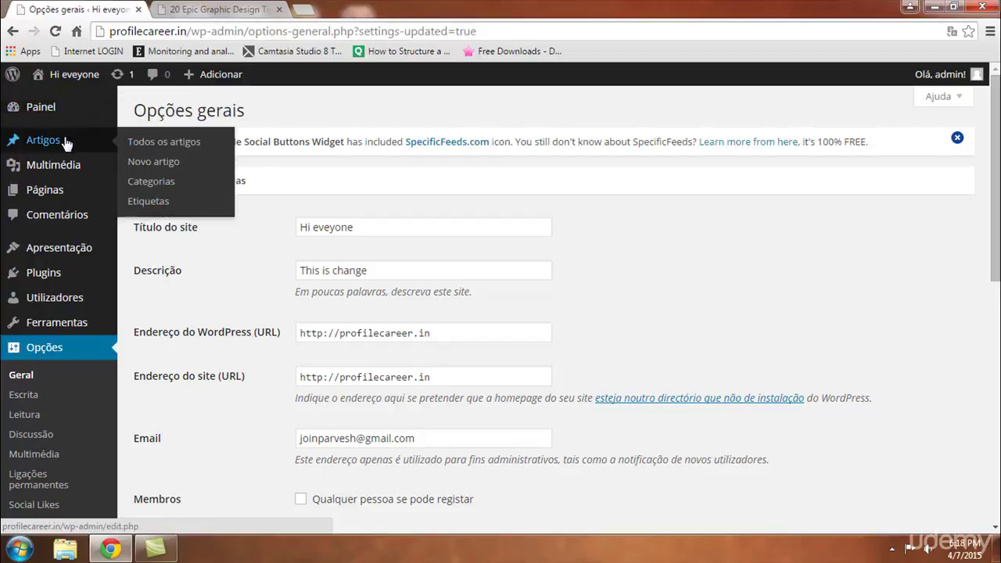
mouse_move(113, 162)
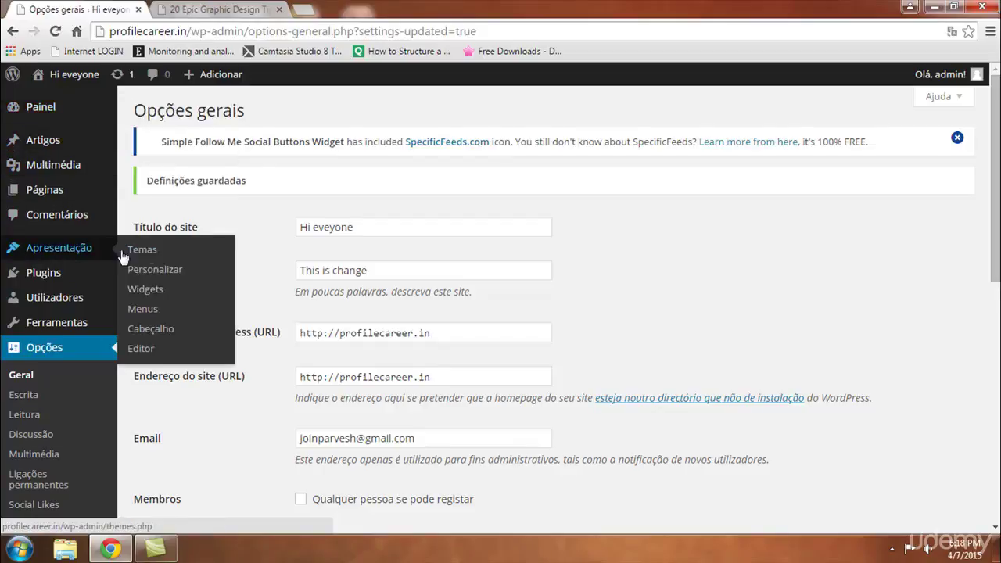
mouse_move(215, 81)
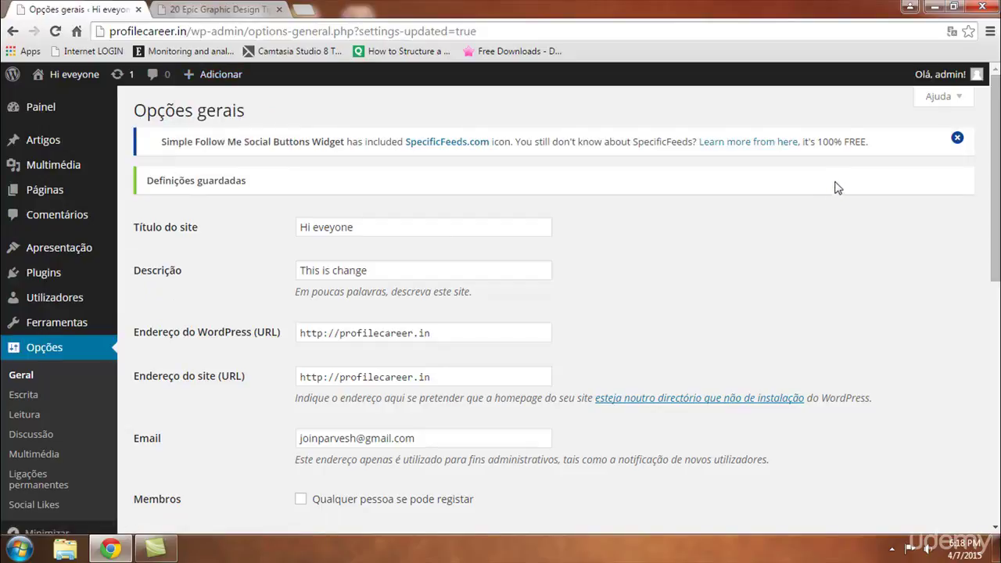
Set the site language back to English (United States) and save the general settings
scroll(644, 281, "down", 4)
scroll(645, 282, "down", 3)
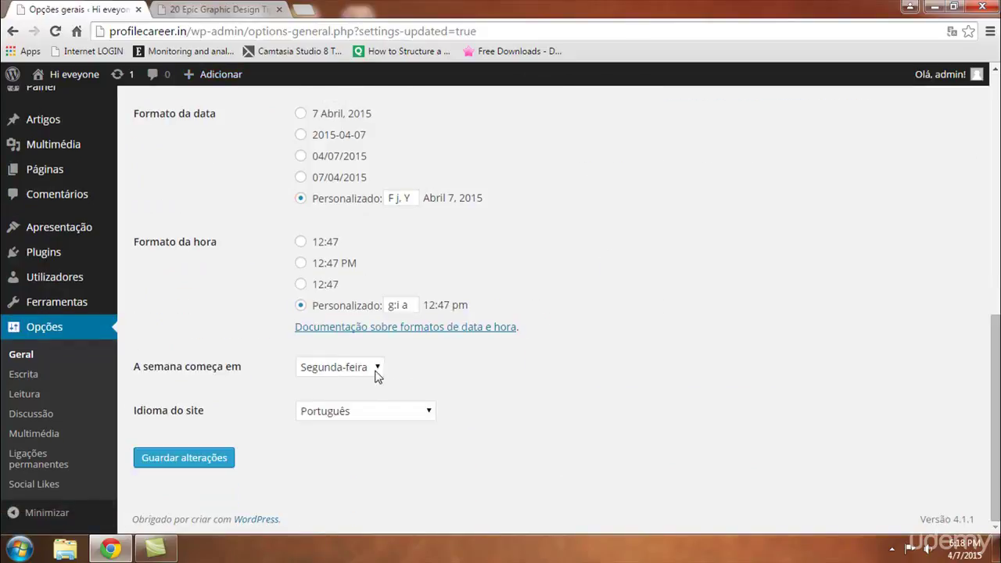
left_click(429, 412)
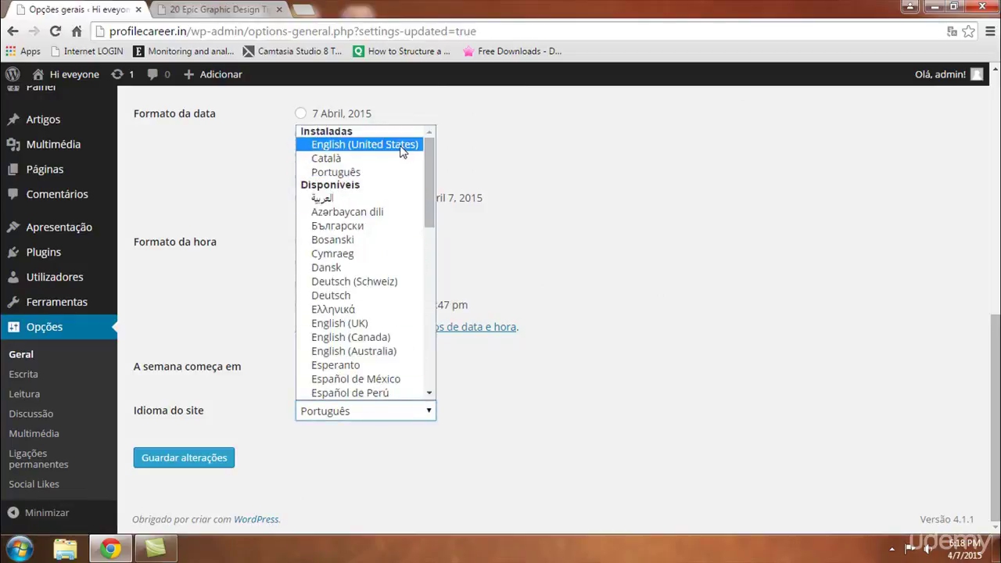
left_click(403, 145)
left_click(219, 457)
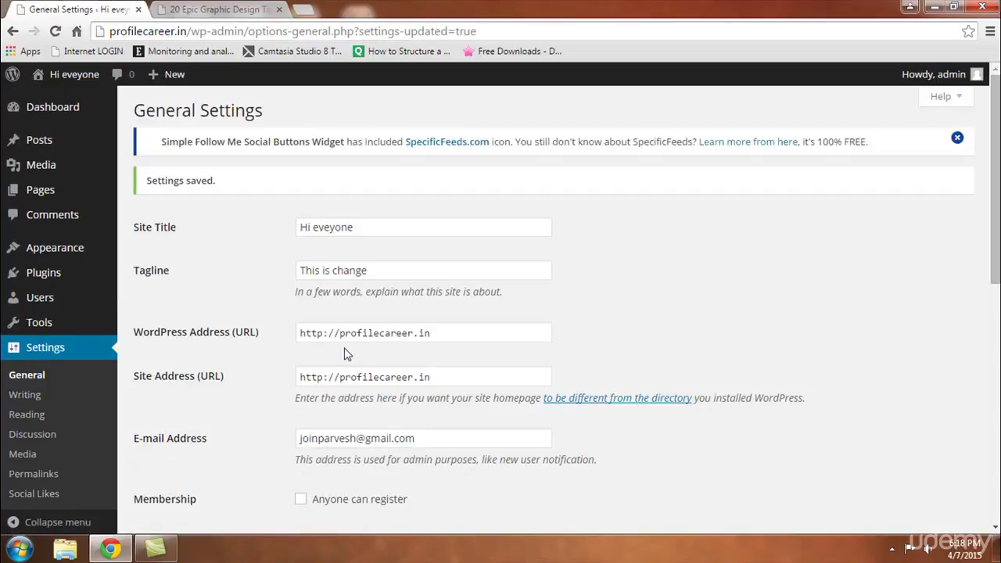
Reload the live site and view its home page to check the language, and return to the general settings
left_click(224, 11)
key("F5")
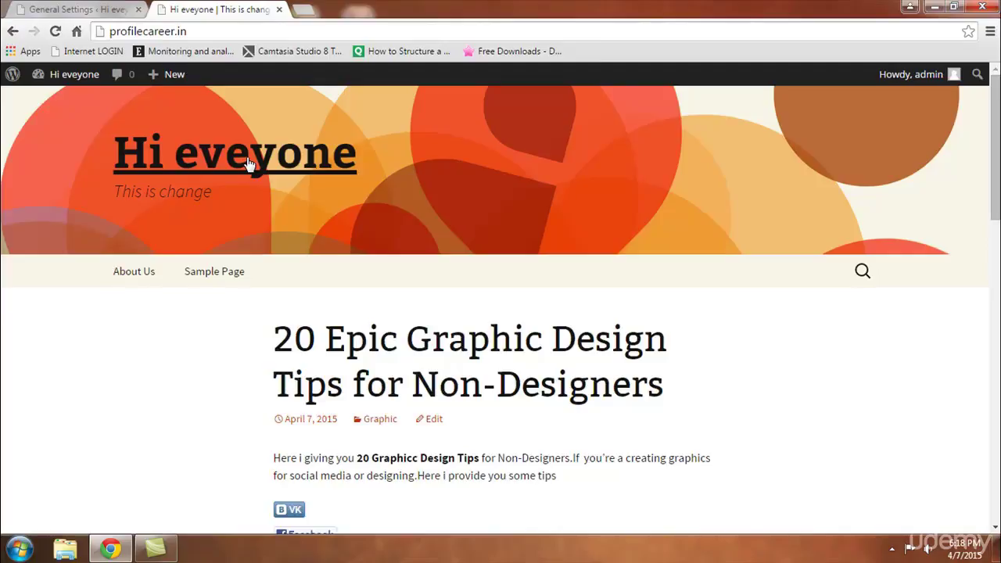
left_click(78, 10)
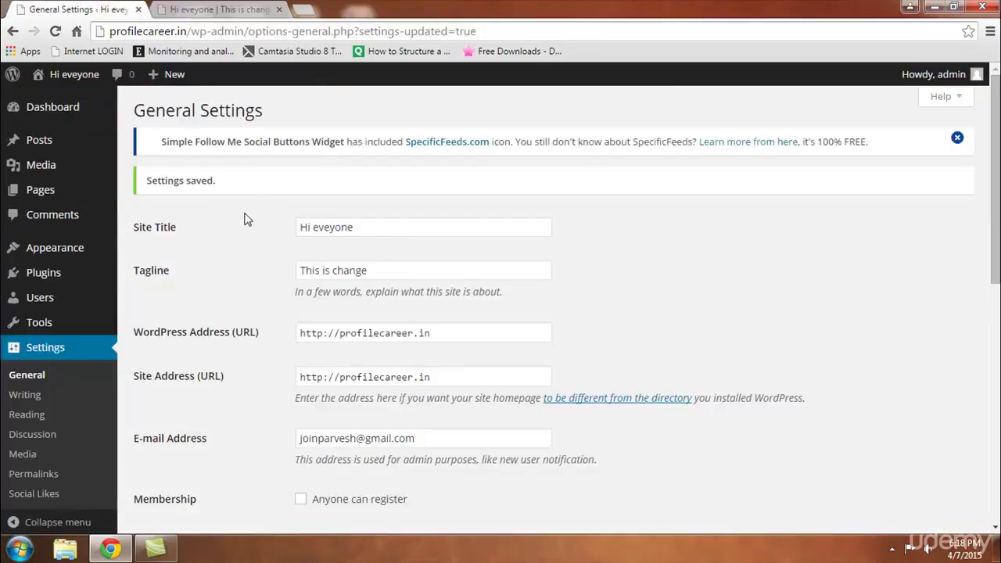